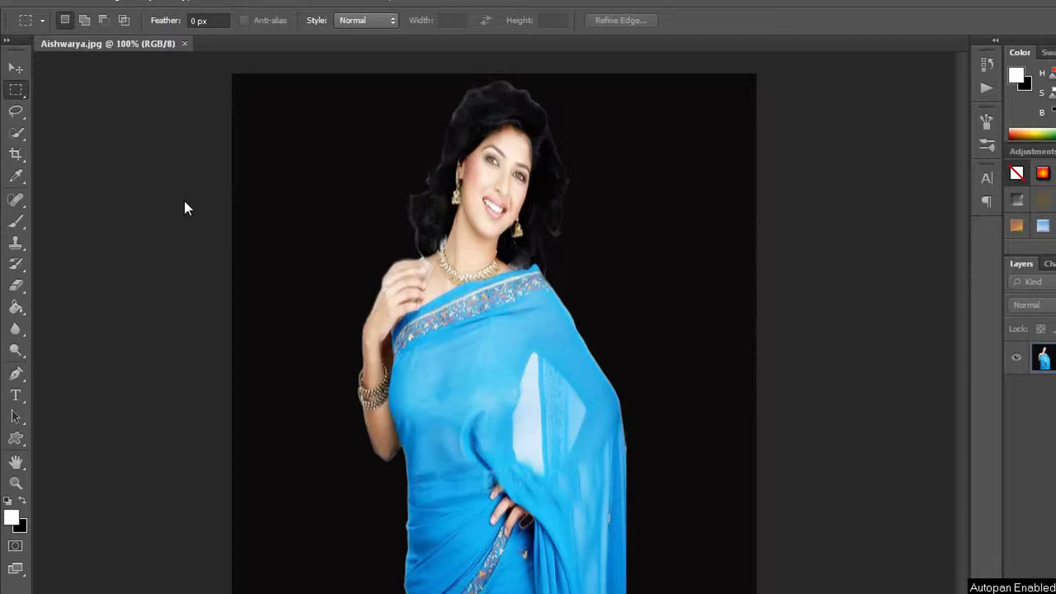
Set the brush size to 21 px and add an empty Layer 1 above the saree photo.
{"action": "left_click", "coordinate": [20, 221]}
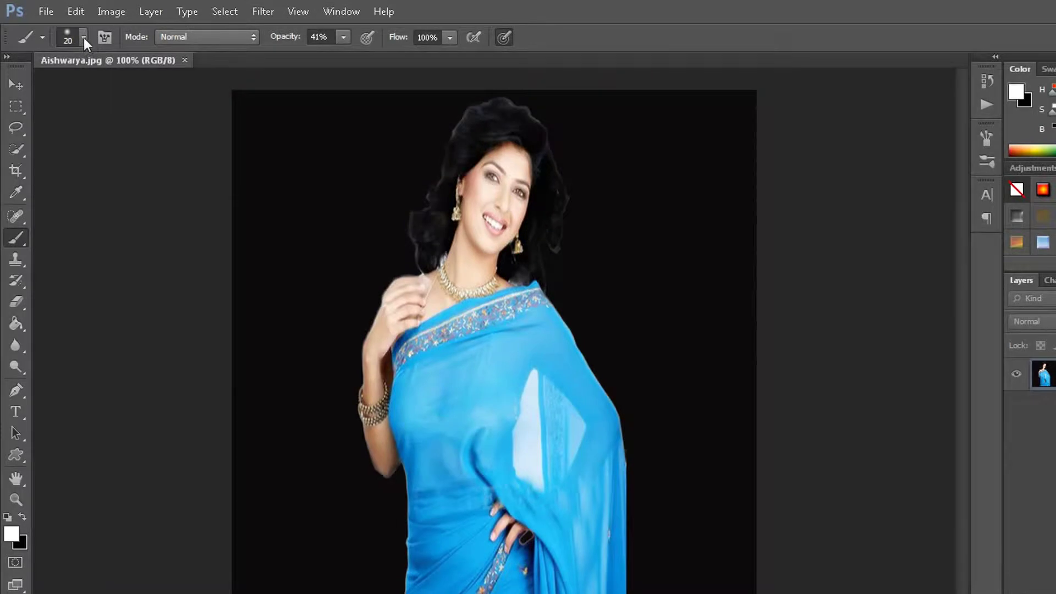
{"action": "left_click", "coordinate": [84, 37]}
{"action": "left_click_drag", "start_coordinate": [38, 90], "coordinate": [40, 90]}
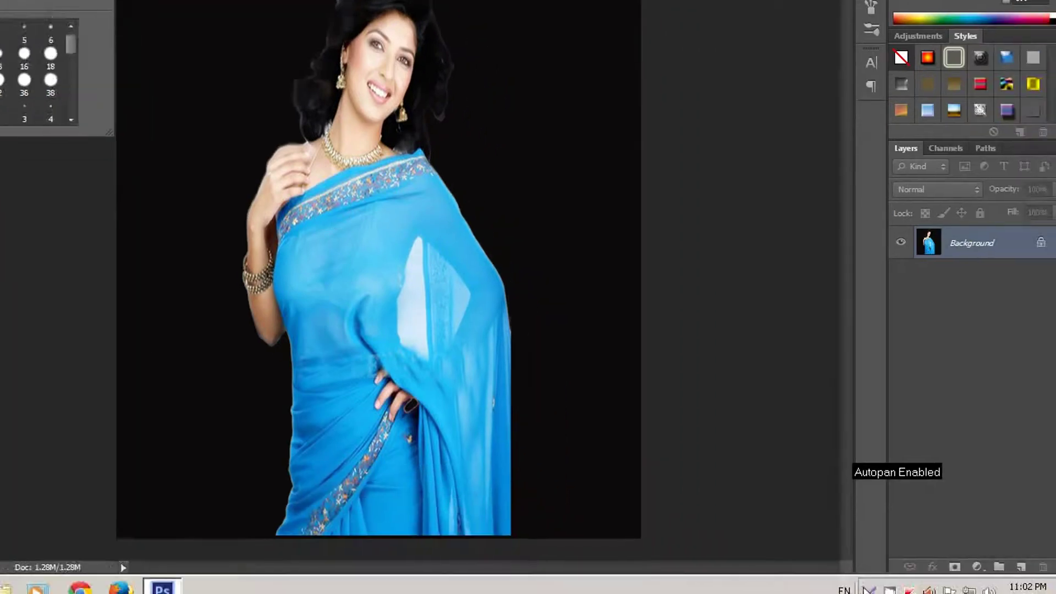
{"action": "left_click", "coordinate": [1005, 551]}
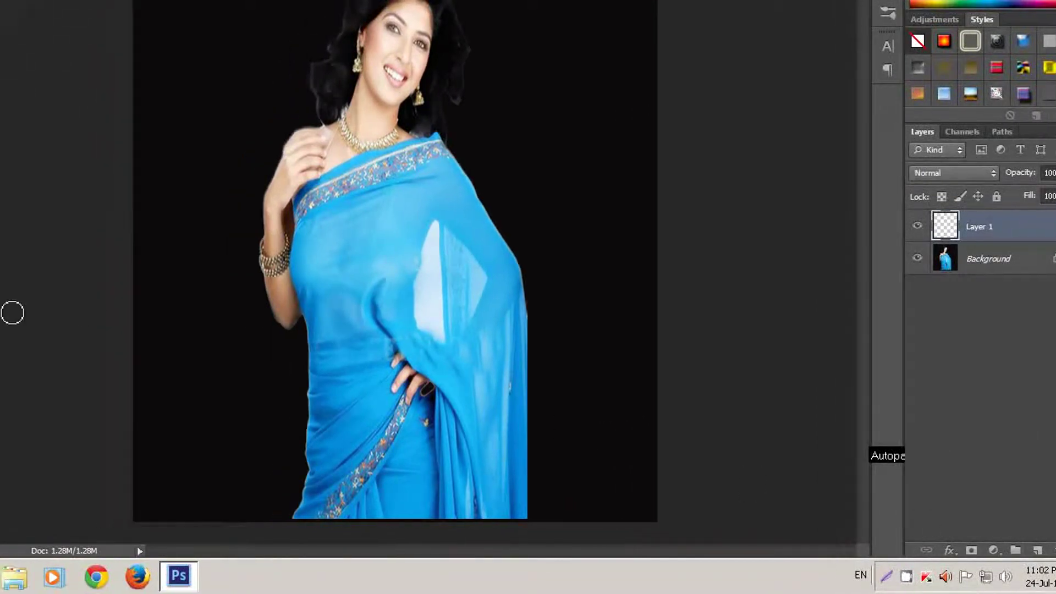
{"action": "left_click", "coordinate": [15, 242]}
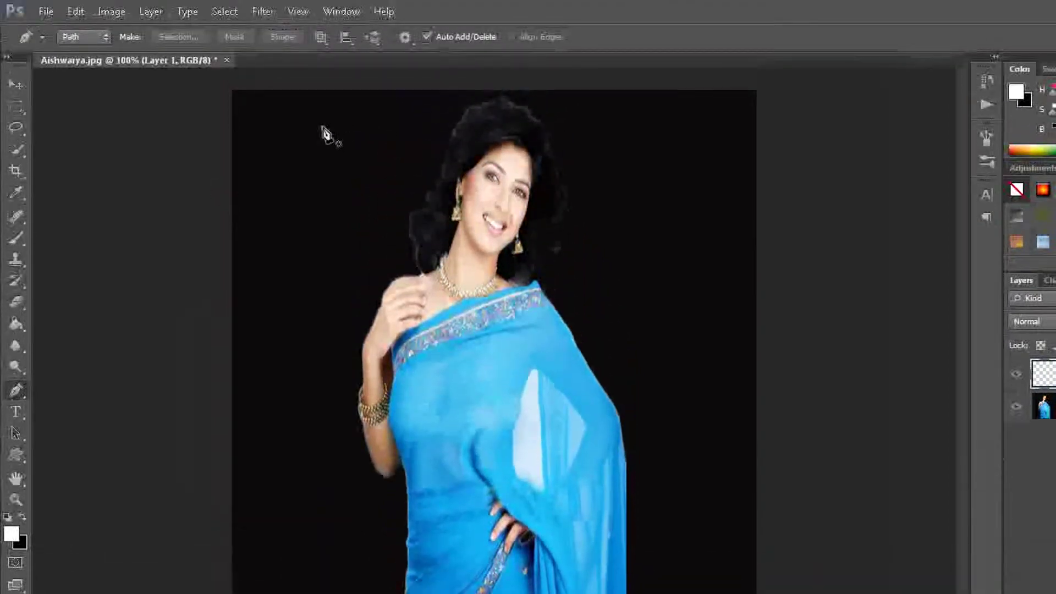
Draw a Pen path zigzagging from above her head across face, chest and waist to the saree hem.
{"action": "left_click", "coordinate": [323, 128]}
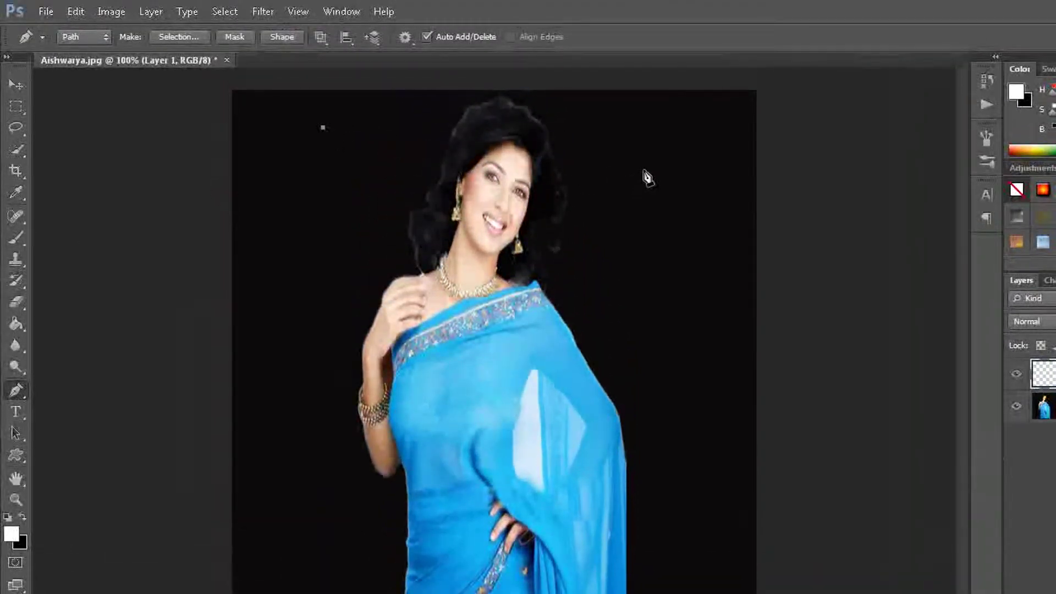
{"action": "left_click_drag", "start_coordinate": [644, 170], "coordinate": [724, 111]}
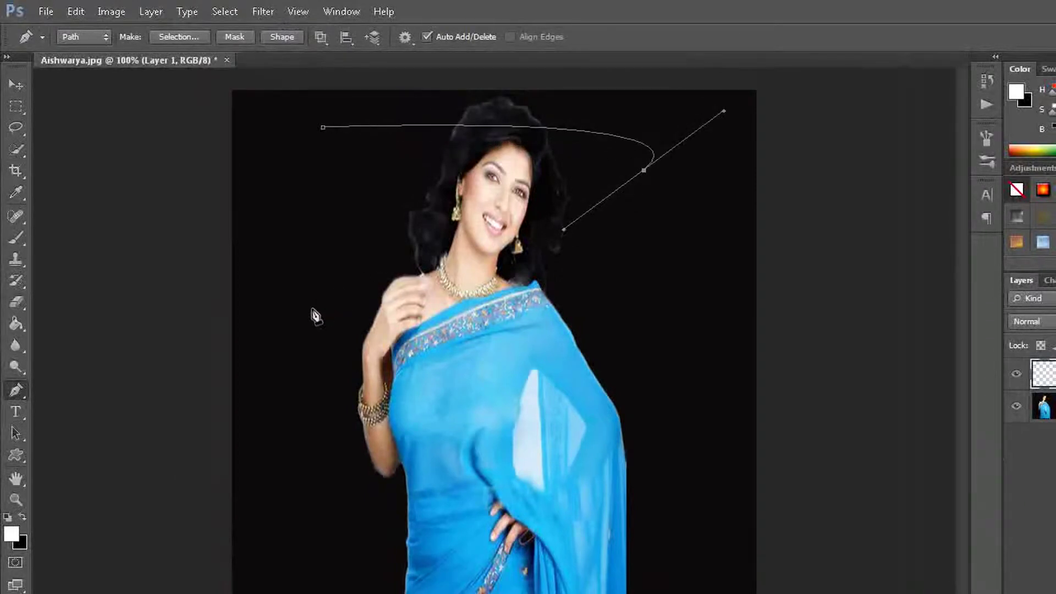
{"action": "left_click_drag", "start_coordinate": [306, 308], "coordinate": [366, 369]}
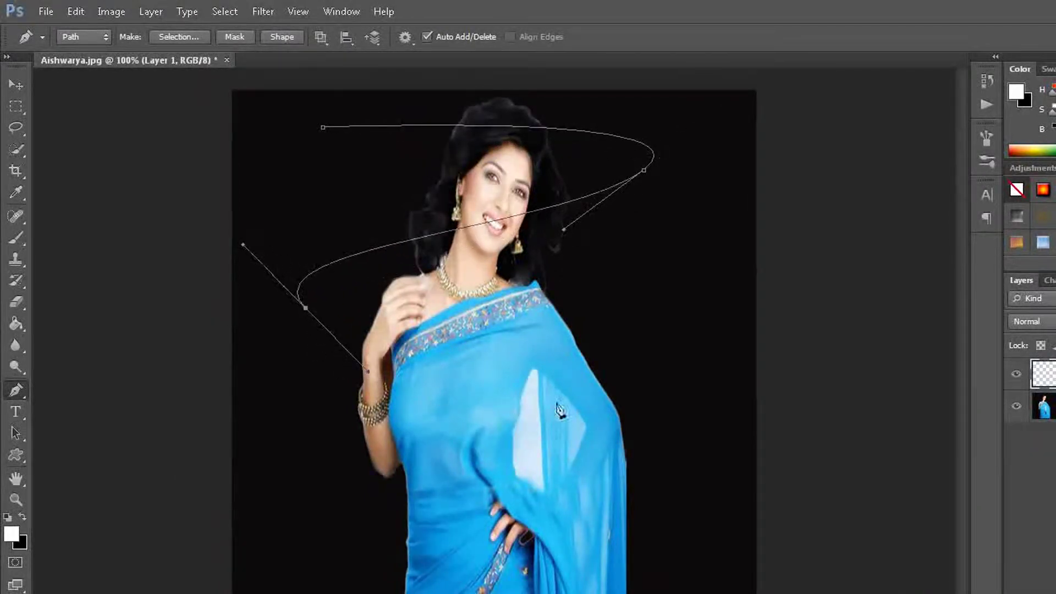
{"action": "left_click_drag", "start_coordinate": [655, 428], "coordinate": [627, 479]}
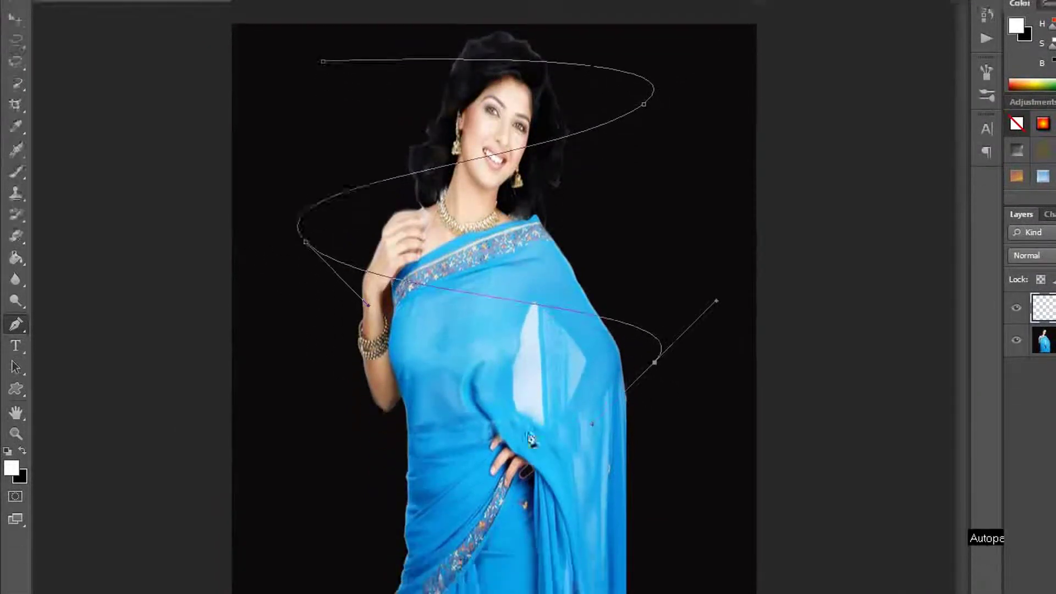
{"action": "mouse_move", "coordinate": [322, 403]}
{"action": "left_mouse_down"}
{"action": "mouse_move", "coordinate": [332, 443]}
{"action": "mouse_move", "coordinate": [398, 470]}
{"action": "left_mouse_up"}
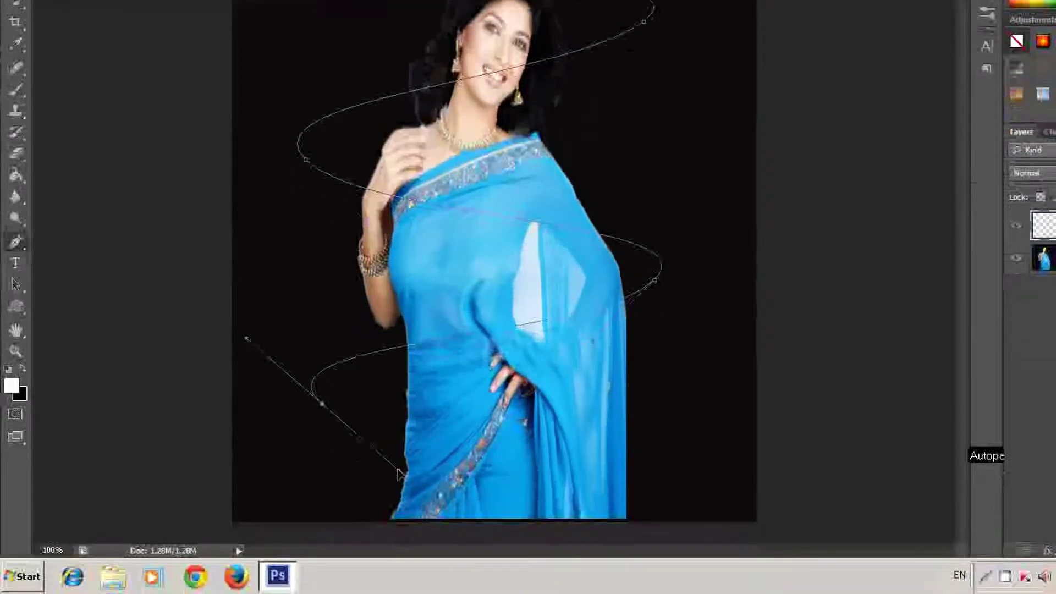
{"action": "left_click", "coordinate": [646, 534]}
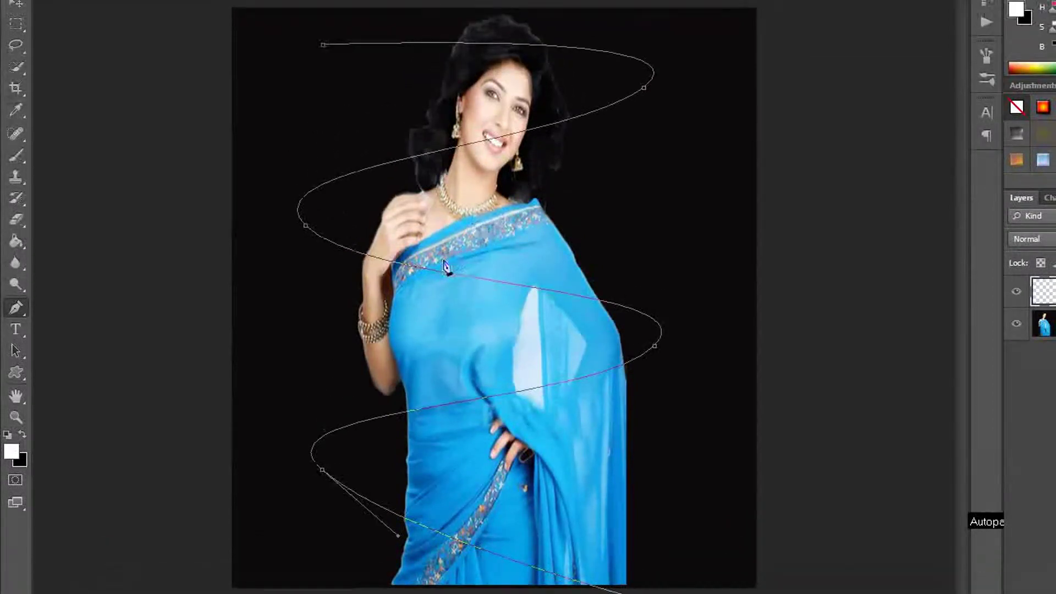
Stroke the spiral path with the Brush tool, Simulate Pressure checked.
{"action": "right_click", "coordinate": [459, 299]}
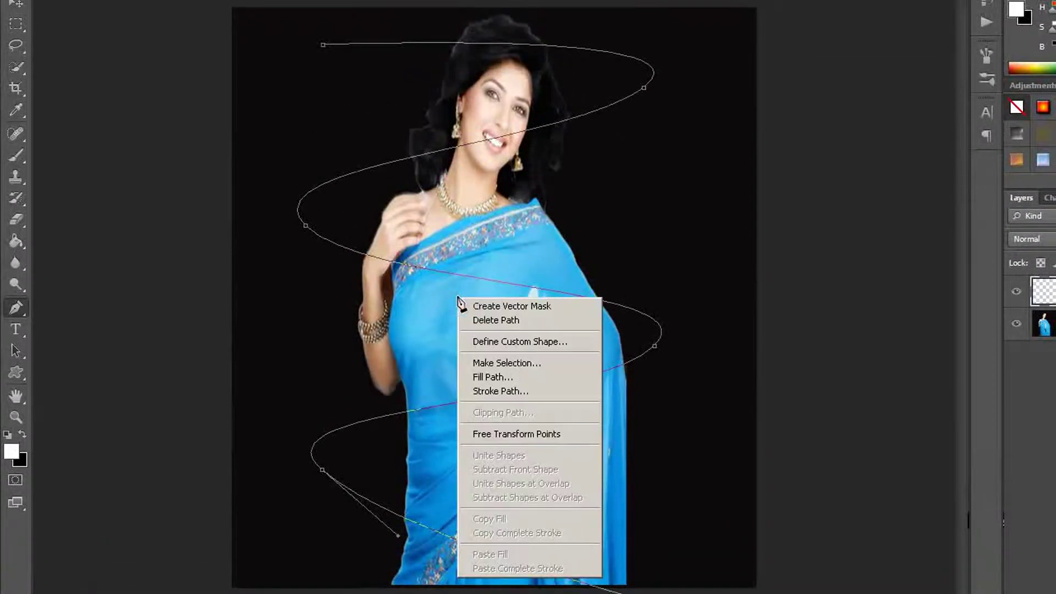
{"action": "left_click", "coordinate": [506, 393]}
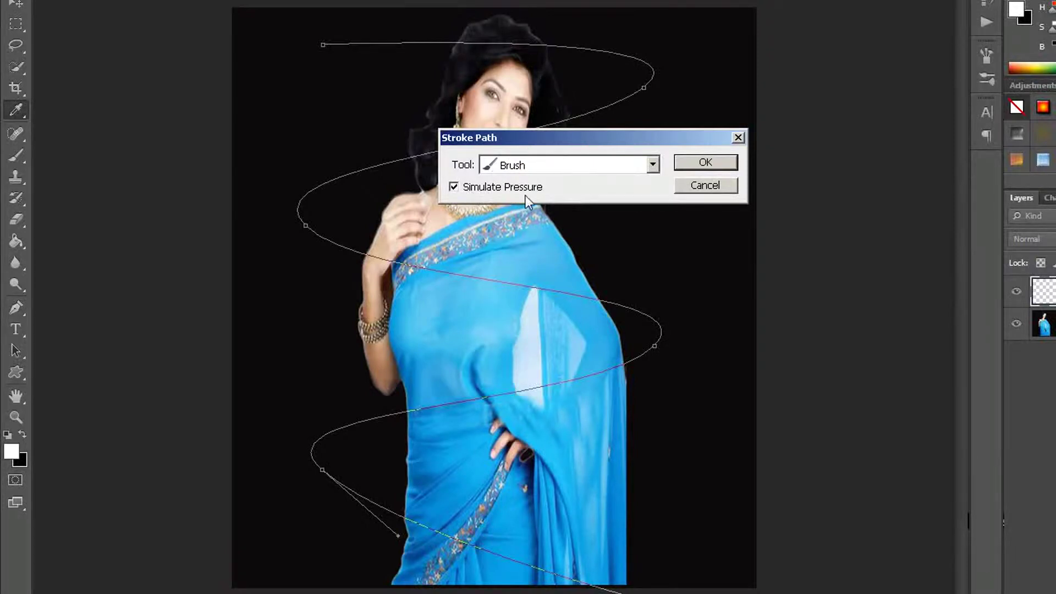
{"action": "left_click", "coordinate": [706, 163]}
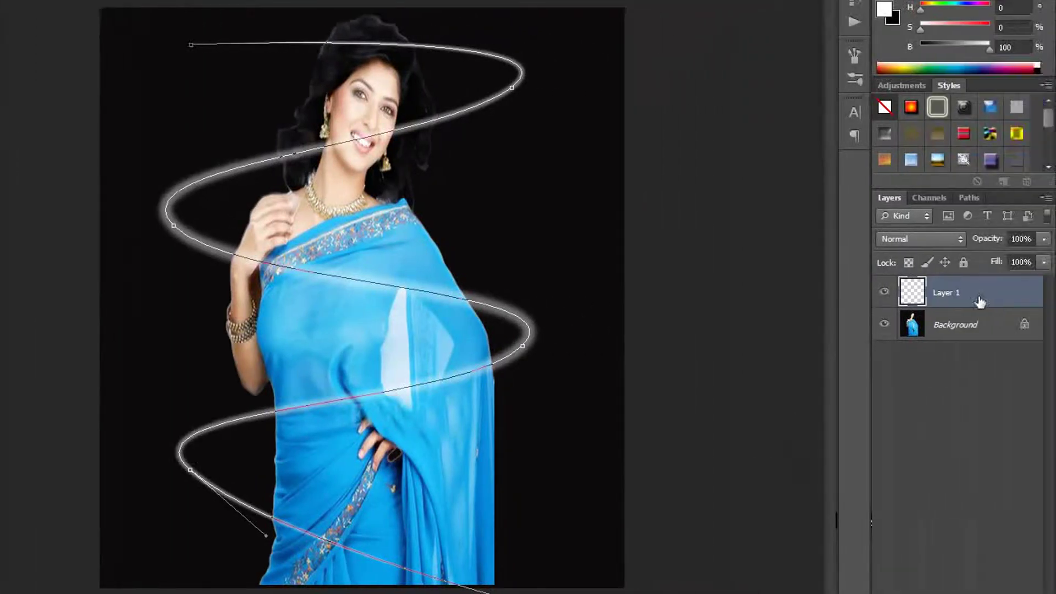
Turn on Outer Glow for Layer 1 through its Blending Options.
{"action": "right_click", "coordinate": [1027, 297]}
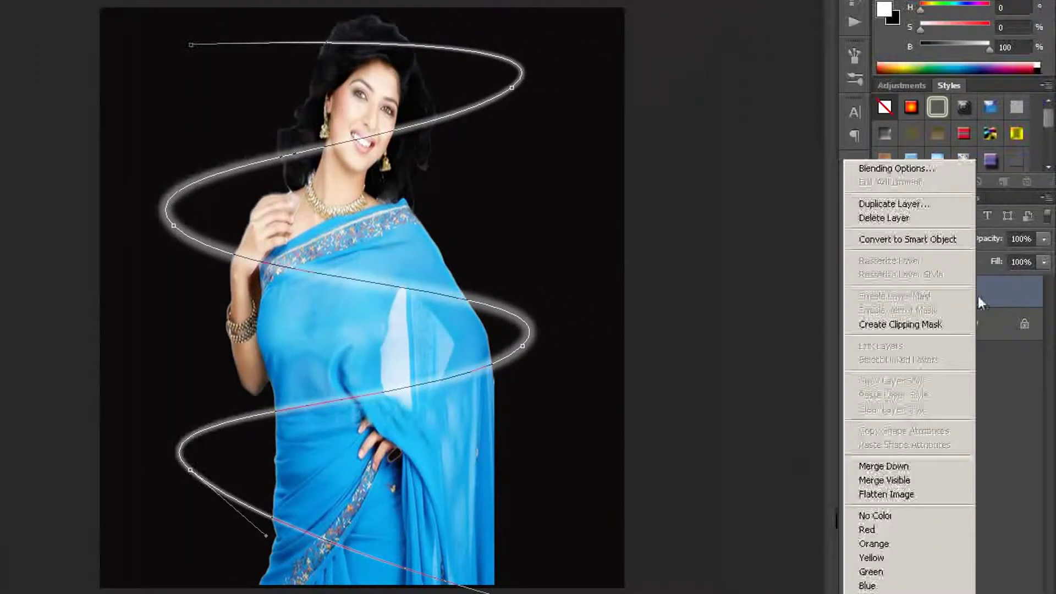
{"action": "left_click", "coordinate": [888, 170]}
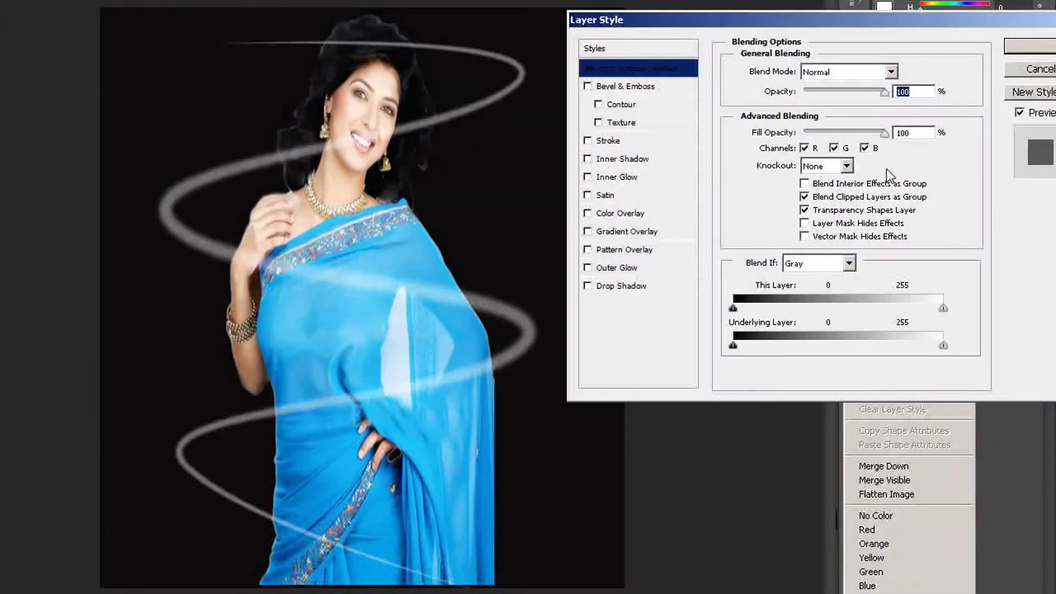
{"action": "left_click", "coordinate": [615, 269]}
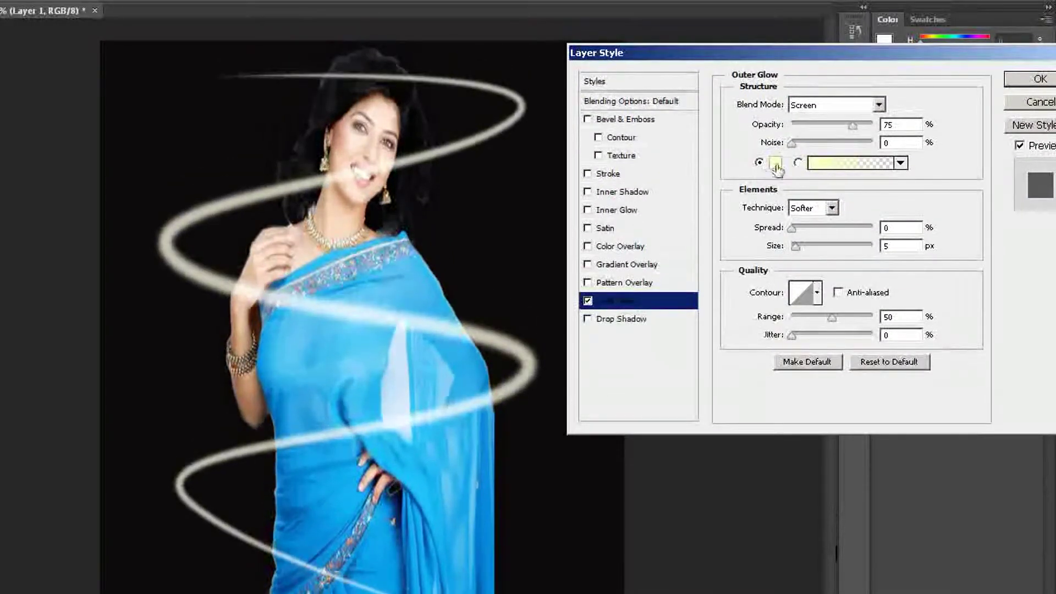
Choose a deep magenta colour for the outer glow in the Color Picker.
{"action": "left_click", "coordinate": [776, 162]}
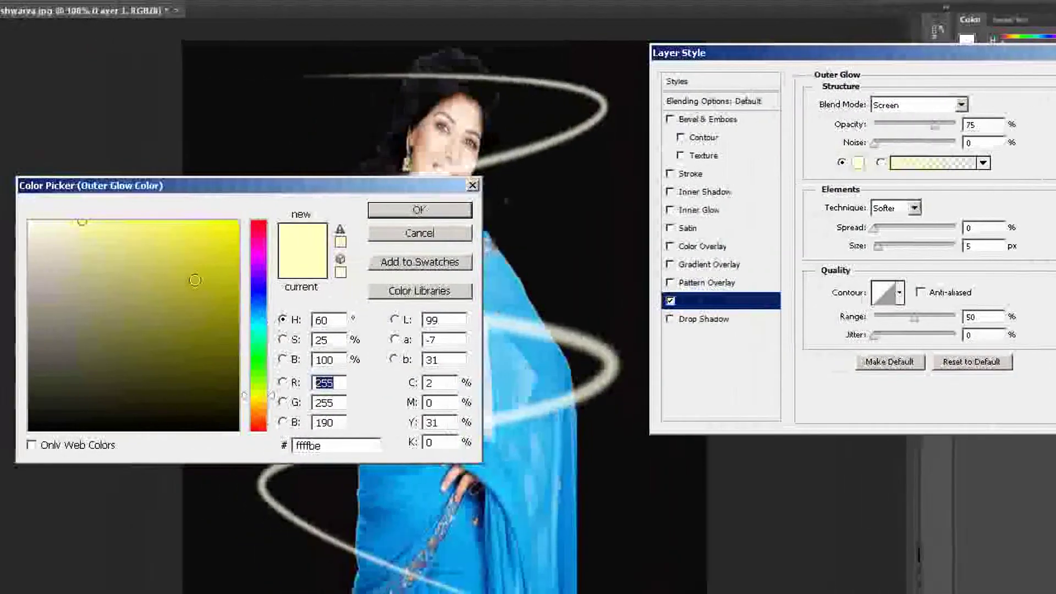
{"action": "left_click", "coordinate": [241, 280]}
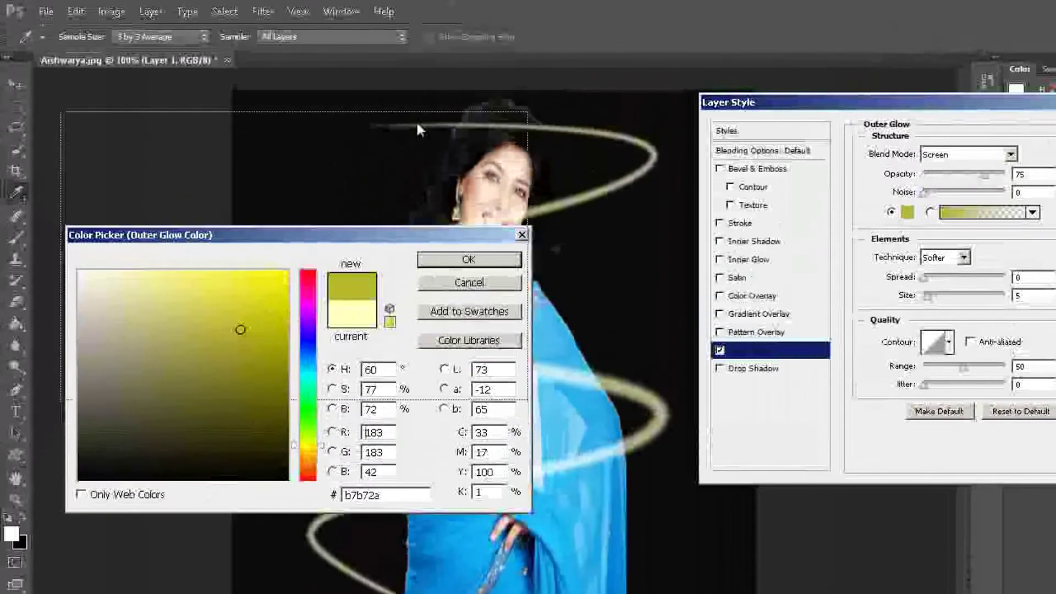
{"action": "left_click_drag", "start_coordinate": [423, 192], "coordinate": [417, 127]}
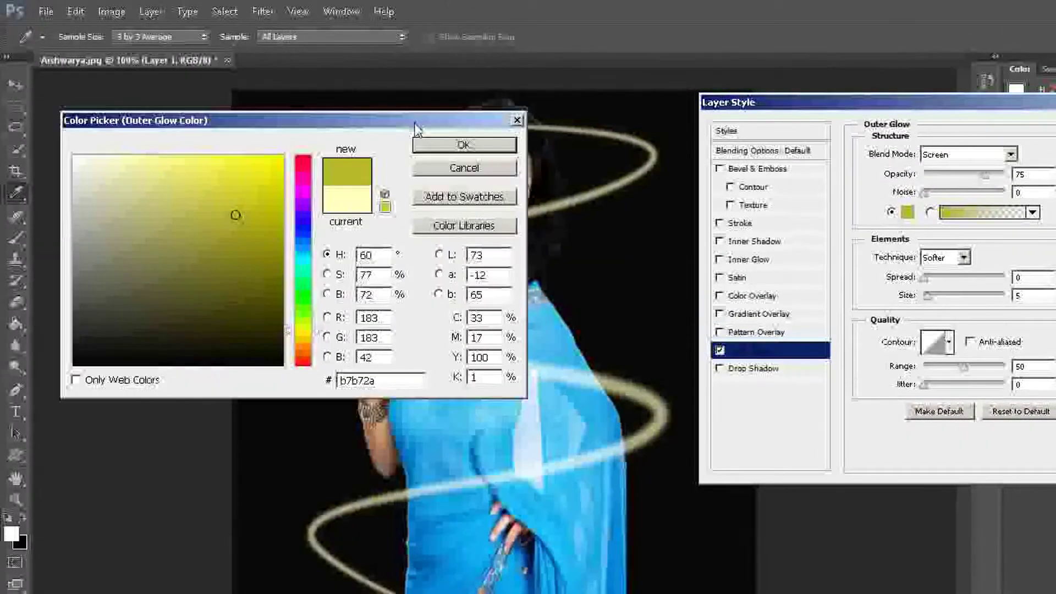
{"action": "left_click", "coordinate": [308, 201]}
{"action": "left_click", "coordinate": [250, 187]}
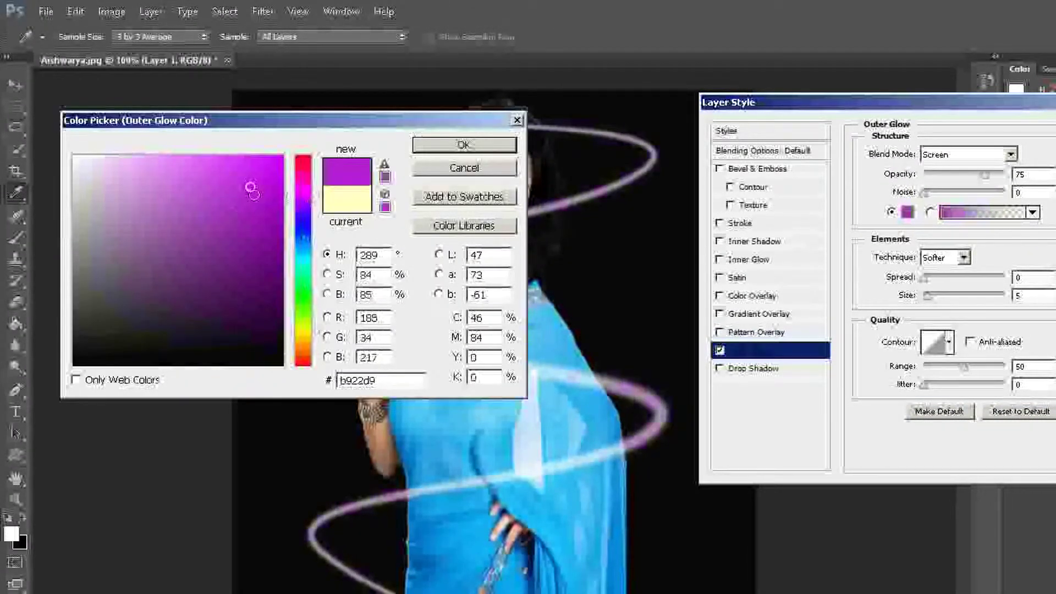
{"action": "left_click", "coordinate": [304, 236]}
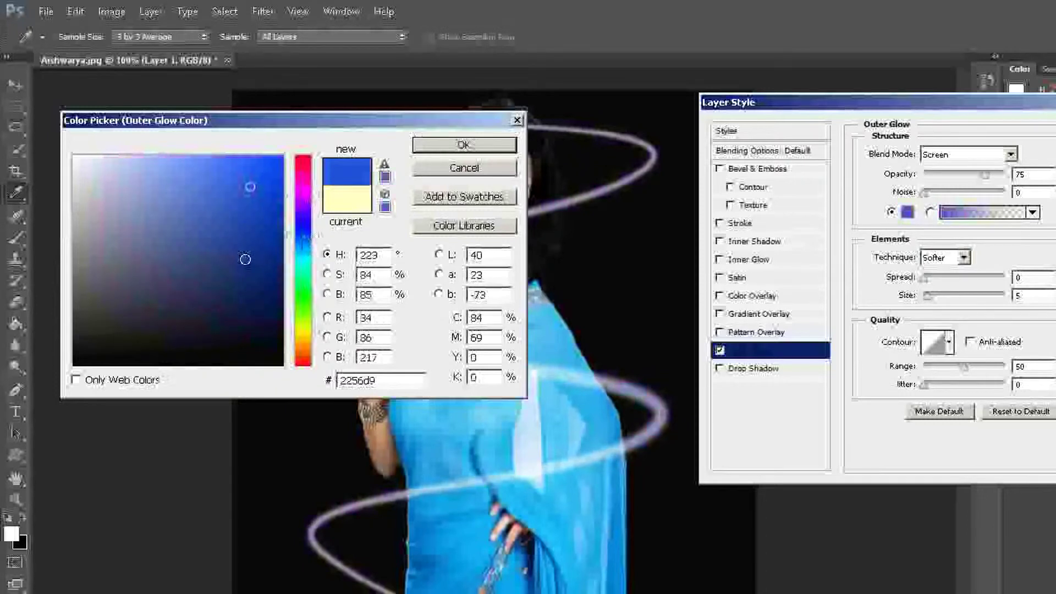
{"action": "left_click", "coordinate": [245, 259]}
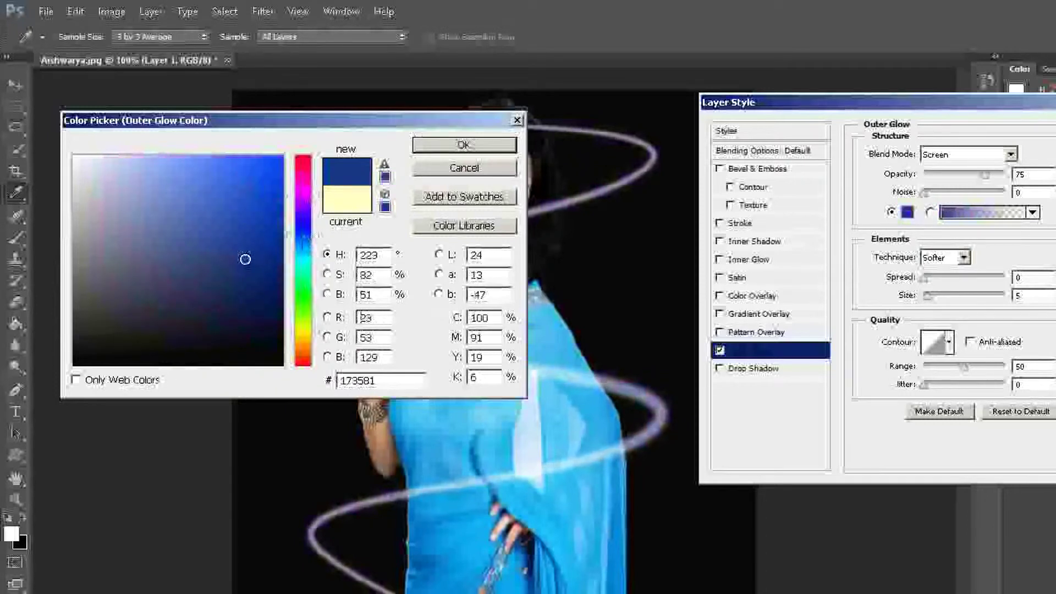
{"action": "left_click", "coordinate": [303, 192]}
{"action": "left_click", "coordinate": [238, 170]}
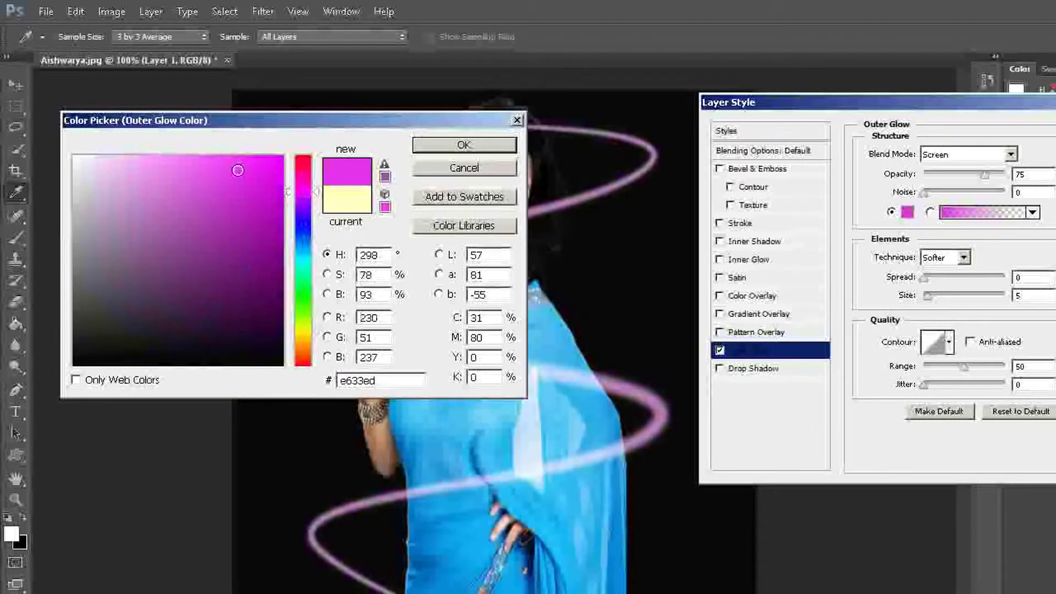
{"action": "left_click", "coordinate": [303, 302]}
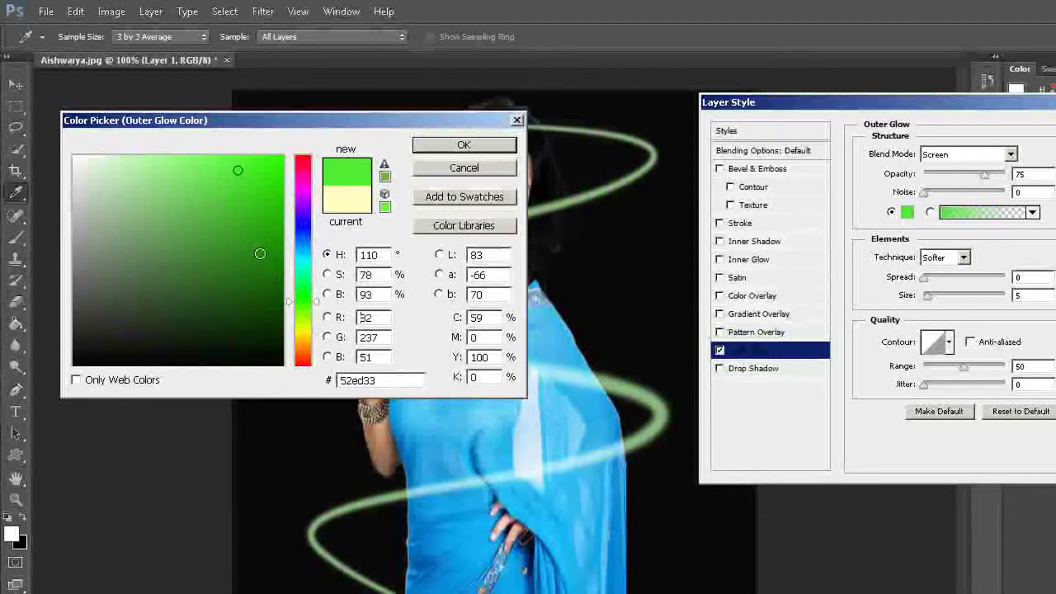
{"action": "left_click", "coordinate": [260, 254]}
{"action": "left_click", "coordinate": [203, 180]}
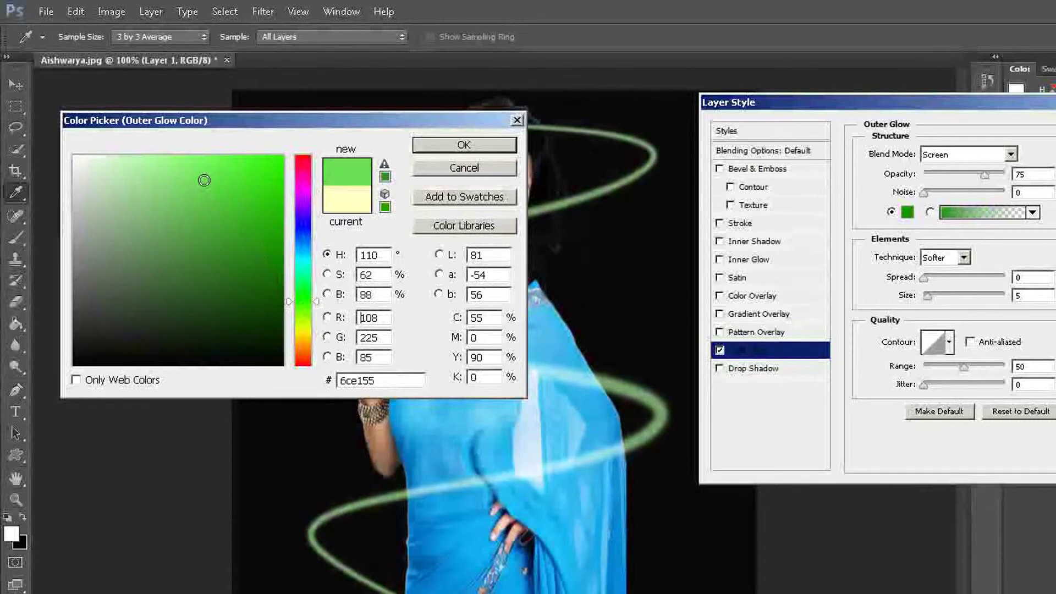
{"action": "left_click", "coordinate": [304, 226]}
{"action": "left_click", "coordinate": [304, 194]}
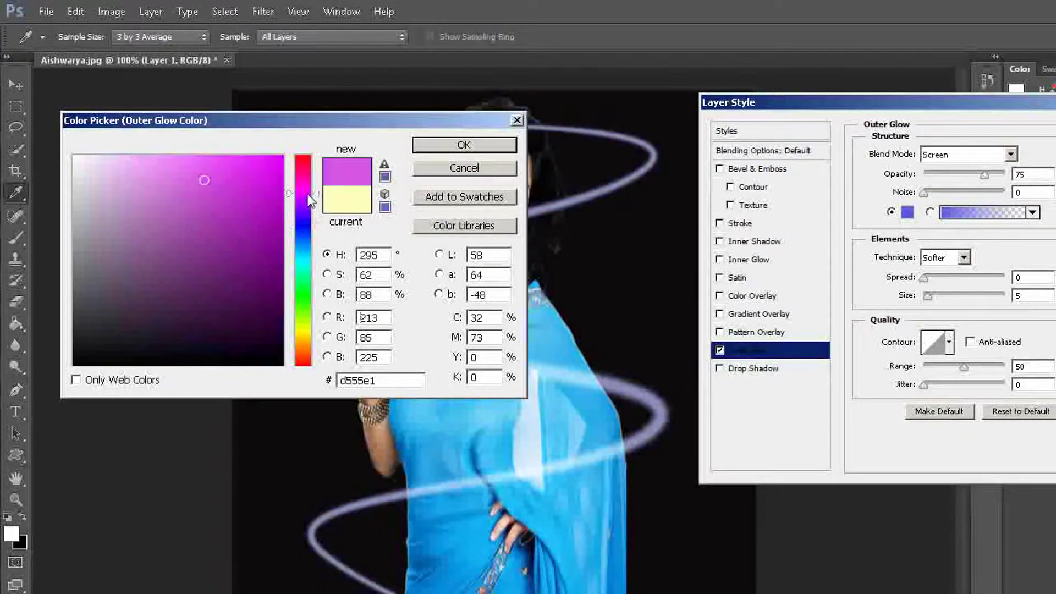
{"action": "left_click", "coordinate": [246, 212]}
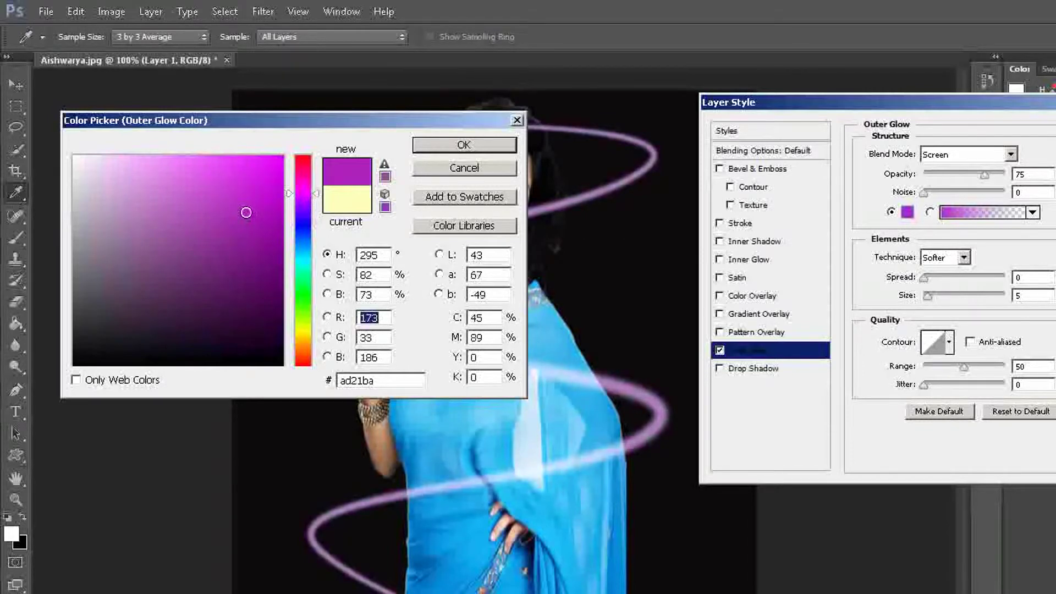
{"action": "left_click", "coordinate": [212, 163]}
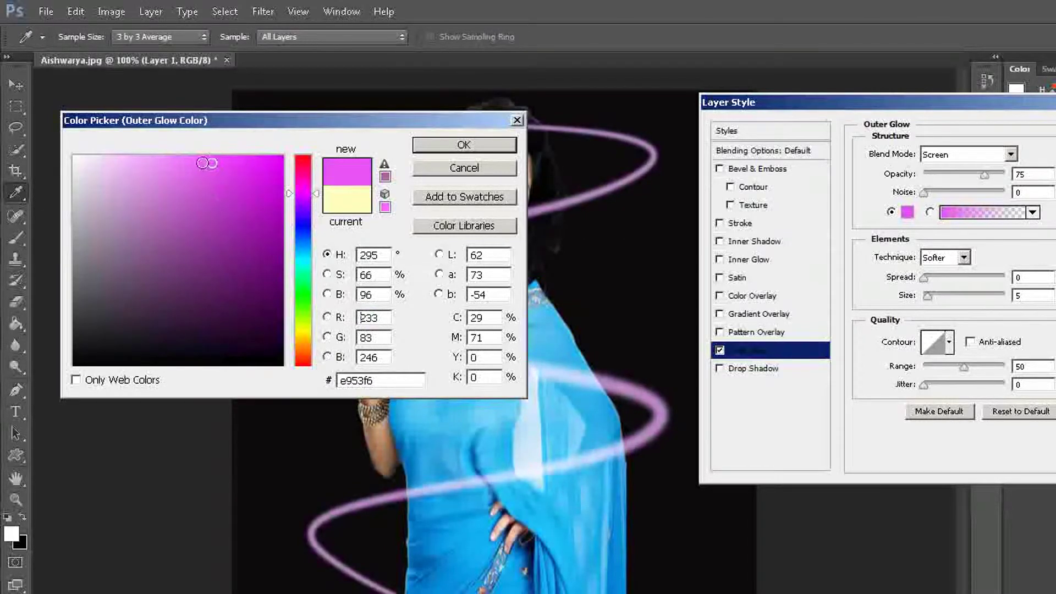
{"action": "left_click_drag", "start_coordinate": [212, 162], "coordinate": [188, 171]}
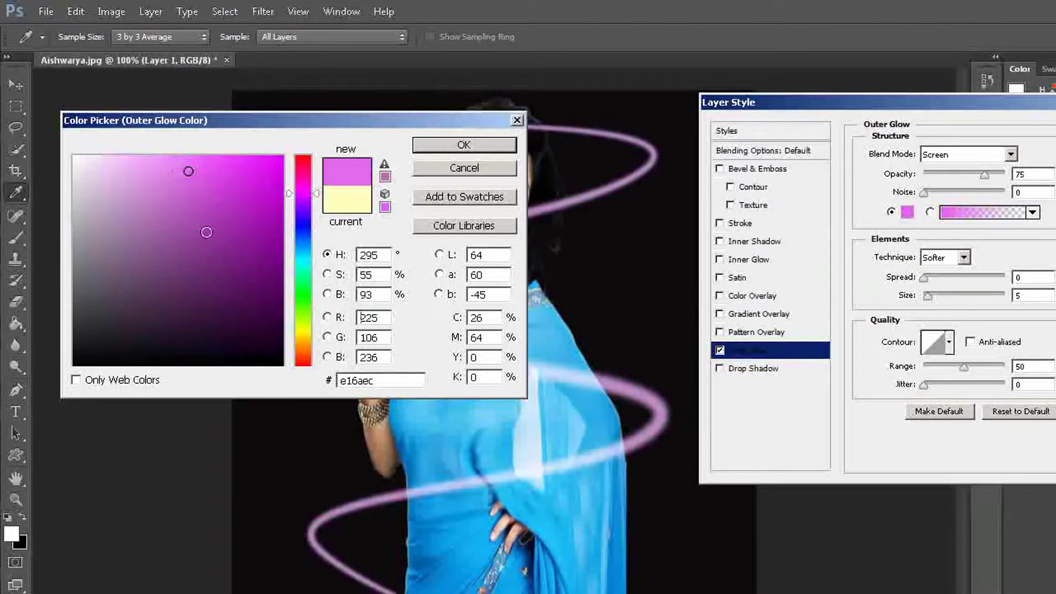
{"action": "left_click", "coordinate": [256, 185]}
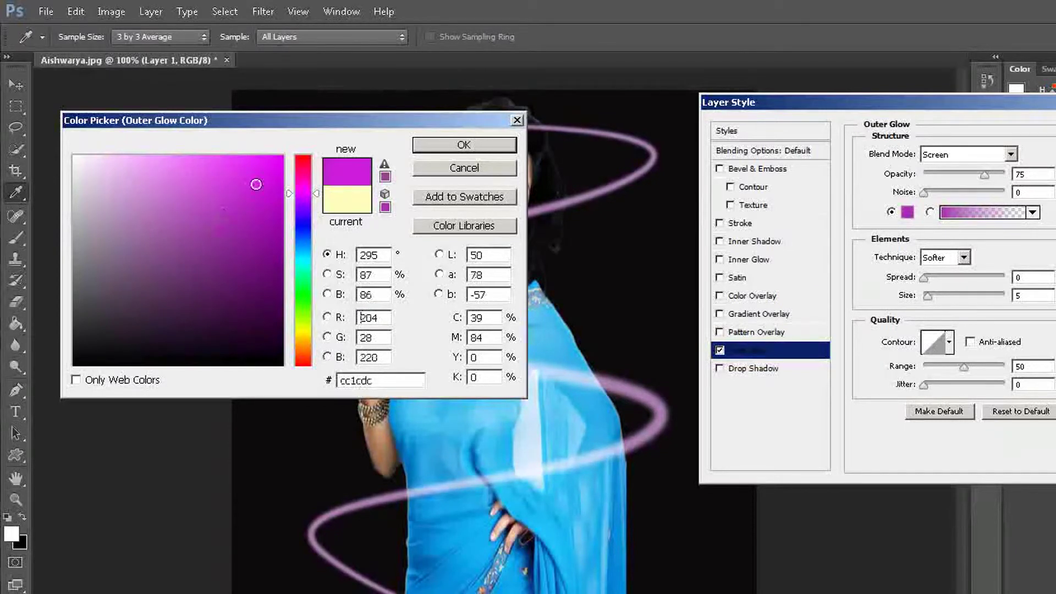
{"action": "left_click", "coordinate": [490, 147]}
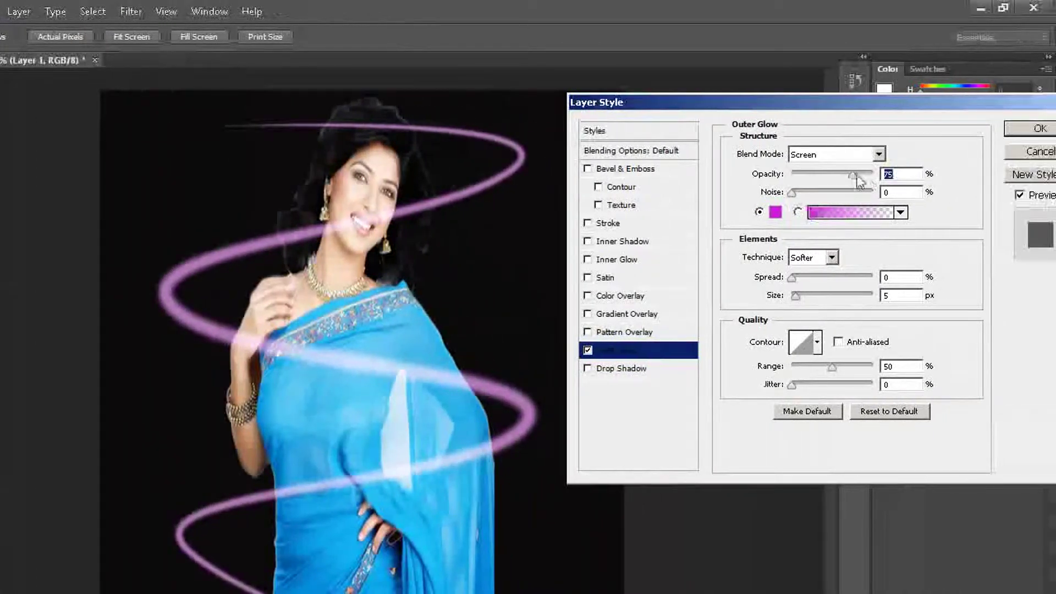
Set the outer glow to 98% opacity, 3 px size and a rounded contour.
{"action": "mouse_move", "coordinate": [852, 175]}
{"action": "left_mouse_down"}
{"action": "mouse_move", "coordinate": [840, 175]}
{"action": "mouse_move", "coordinate": [870, 176]}
{"action": "left_mouse_up"}
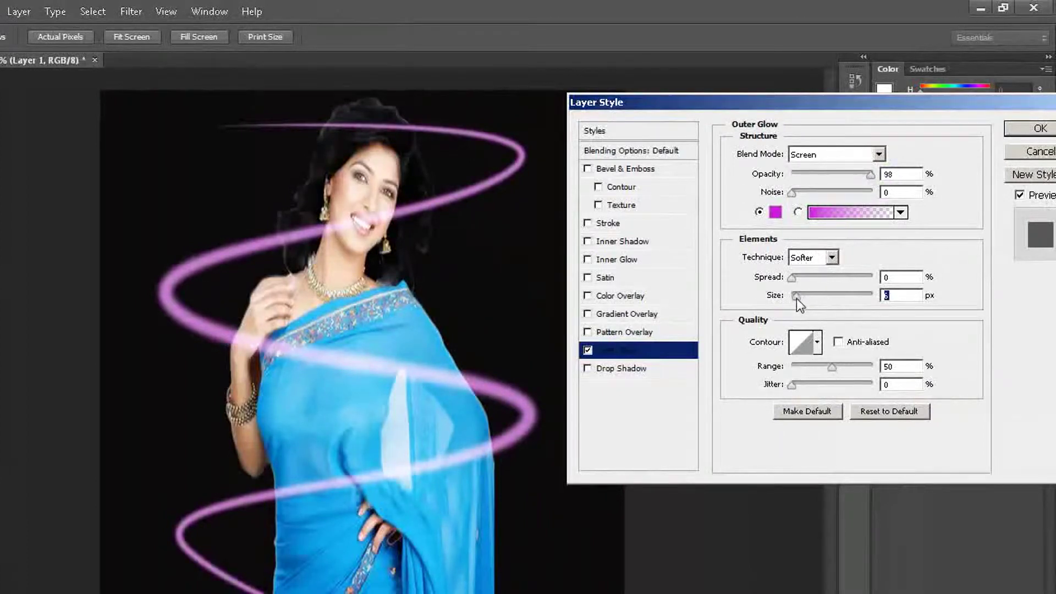
{"action": "mouse_move", "coordinate": [796, 298]}
{"action": "left_mouse_down"}
{"action": "mouse_move", "coordinate": [808, 300]}
{"action": "mouse_move", "coordinate": [796, 298]}
{"action": "left_mouse_up"}
{"action": "left_click", "coordinate": [818, 343]}
{"action": "double_click", "coordinate": [731, 410]}
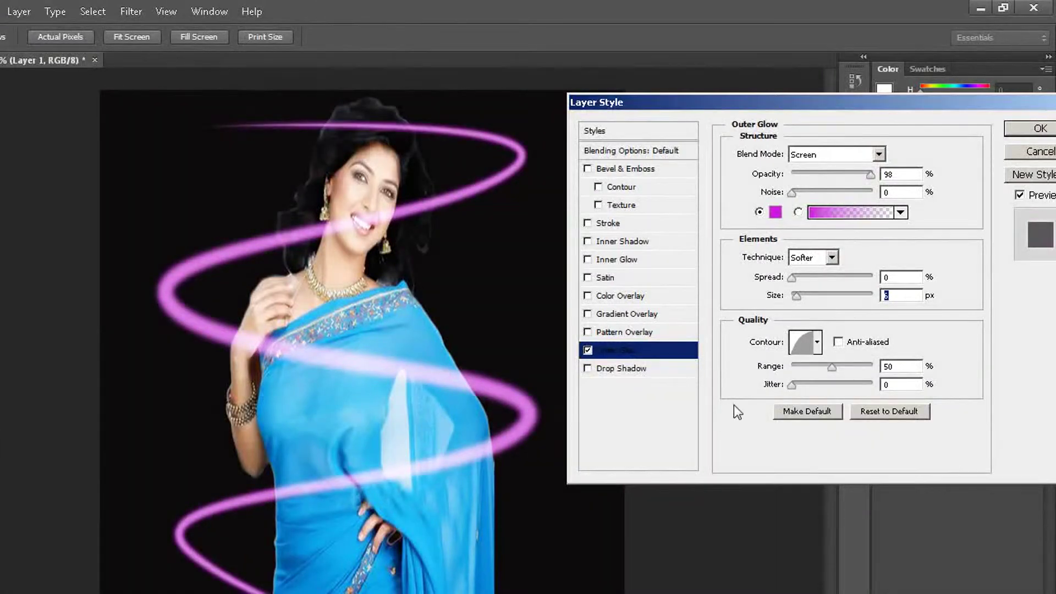
Enable Inner Glow and set its colour to magenta #be18b8.
{"action": "left_click", "coordinate": [629, 258]}
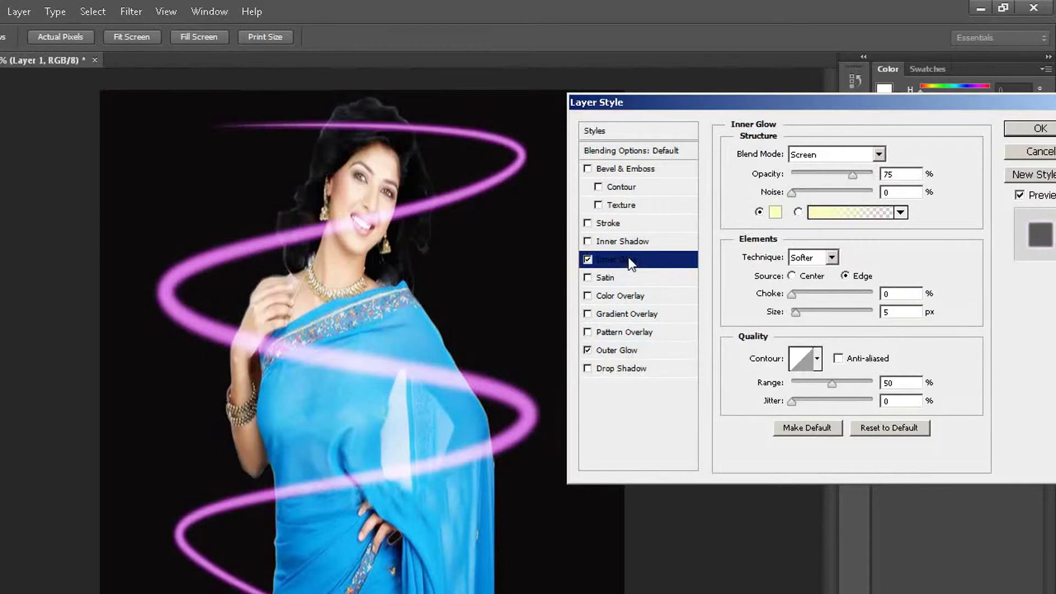
{"action": "left_click", "coordinate": [777, 218]}
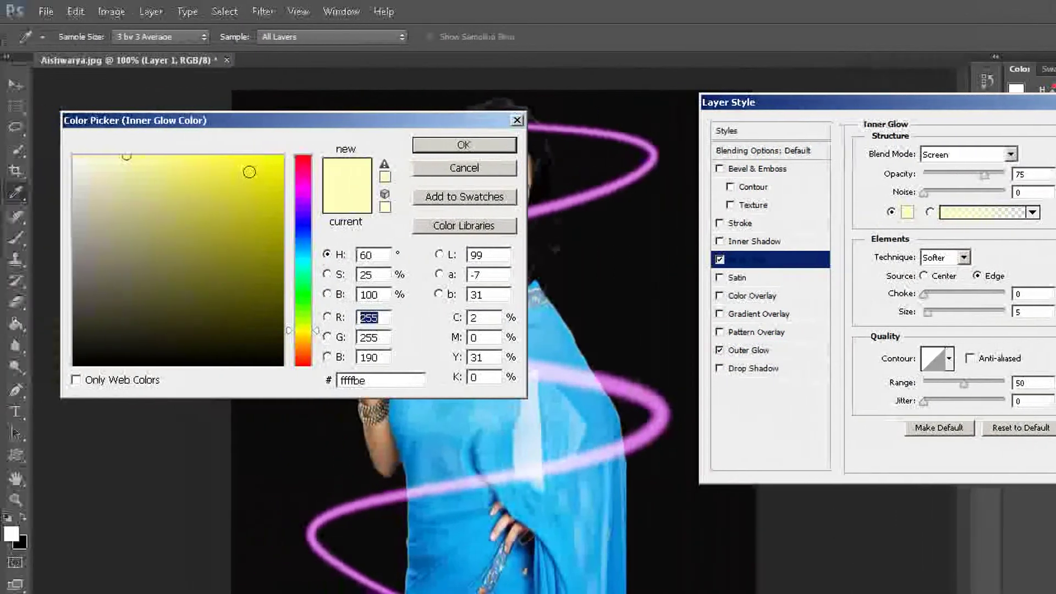
{"action": "left_click", "coordinate": [251, 166]}
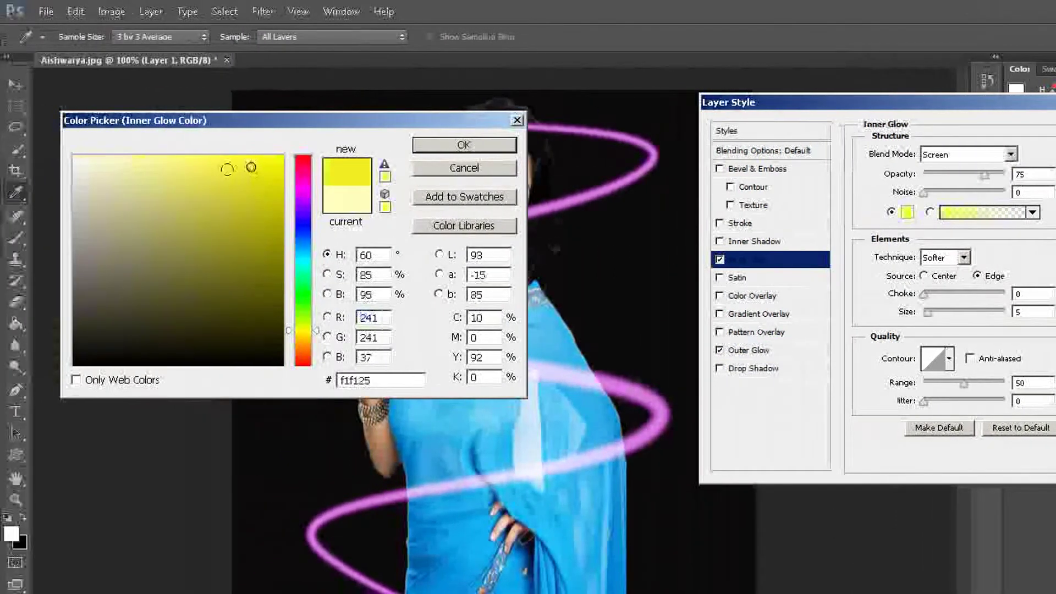
{"action": "left_click", "coordinate": [204, 166]}
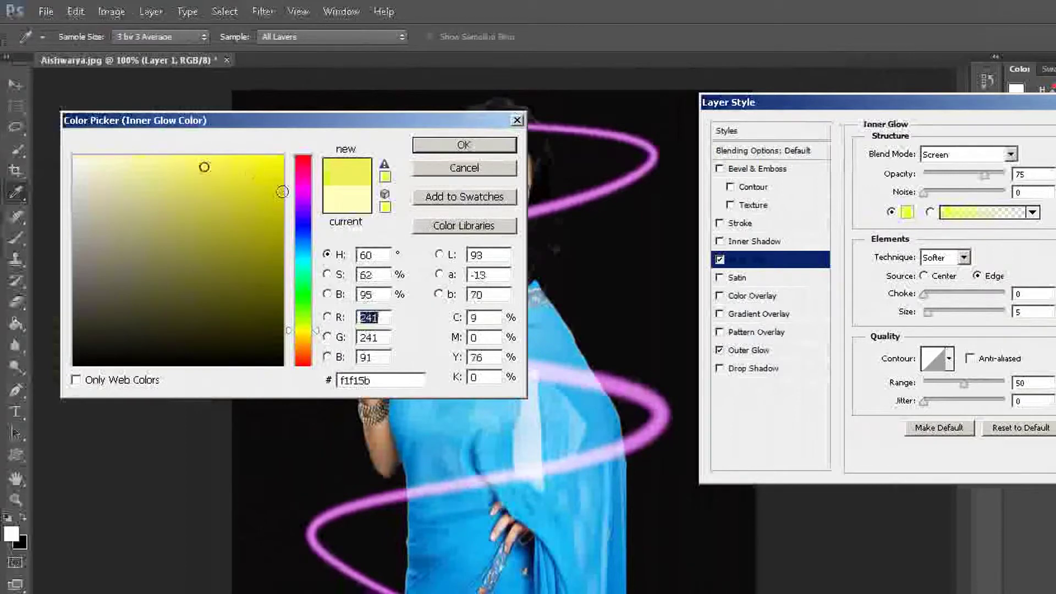
{"action": "left_click", "coordinate": [309, 190]}
{"action": "left_click", "coordinate": [239, 185]}
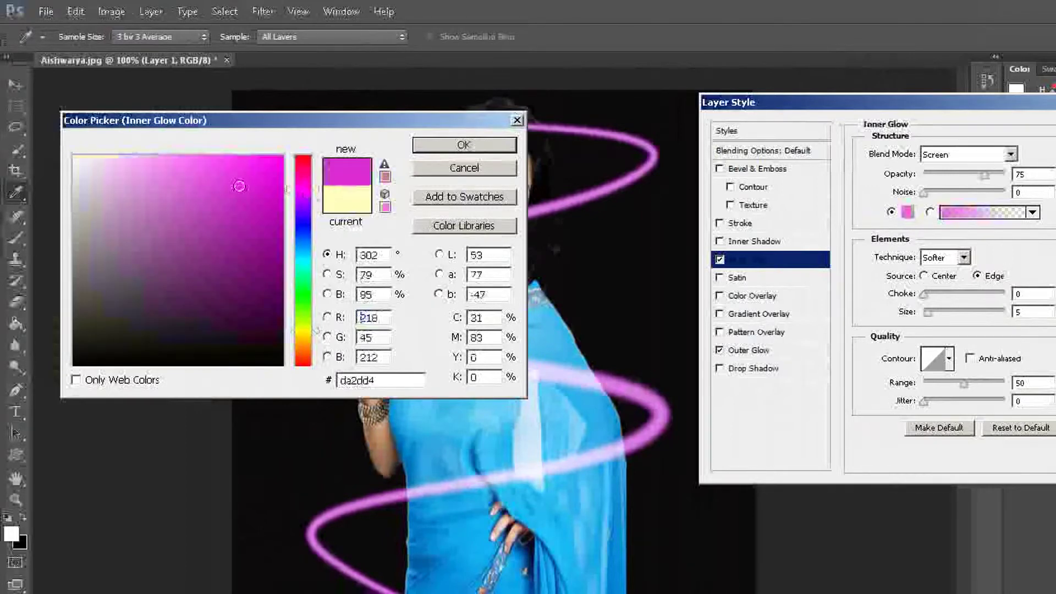
{"action": "left_click", "coordinate": [257, 209]}
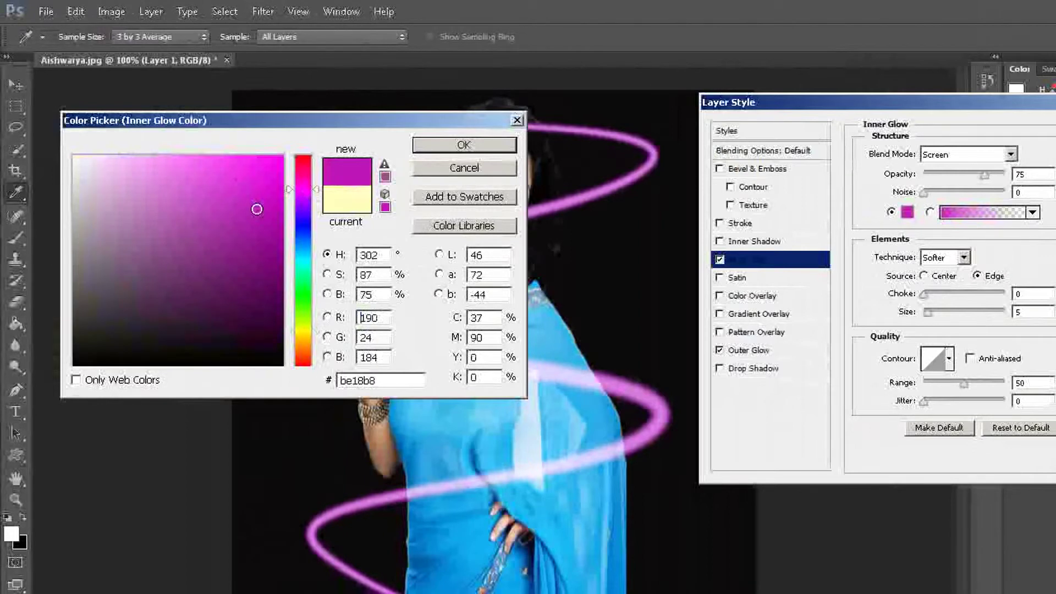
{"action": "left_click", "coordinate": [464, 145]}
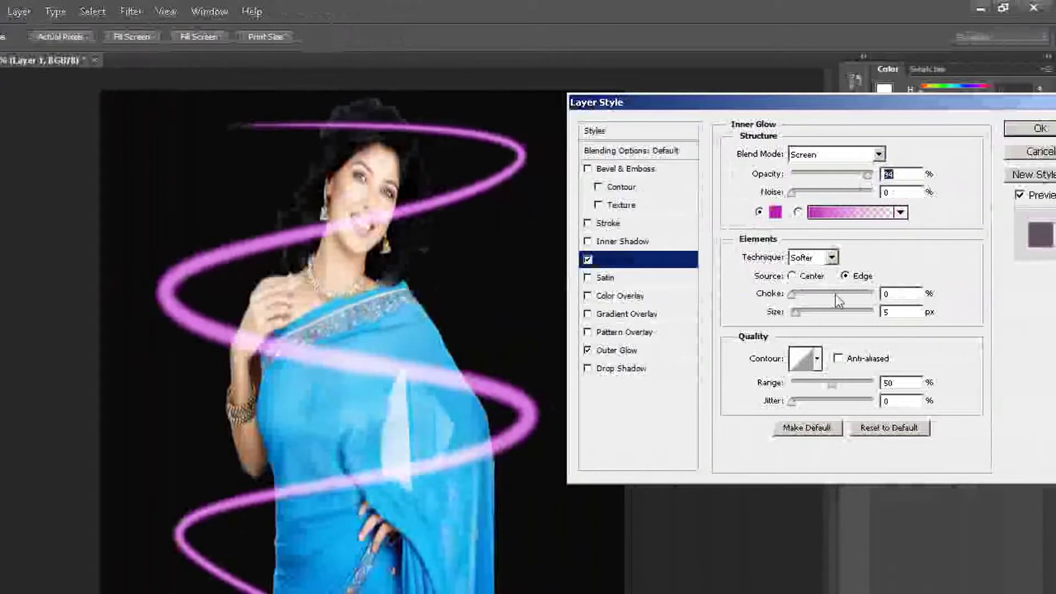
Set the inner glow to 27 px size, a new contour and 82% range, then apply.
{"action": "left_click_drag", "start_coordinate": [797, 312], "coordinate": [805, 312]}
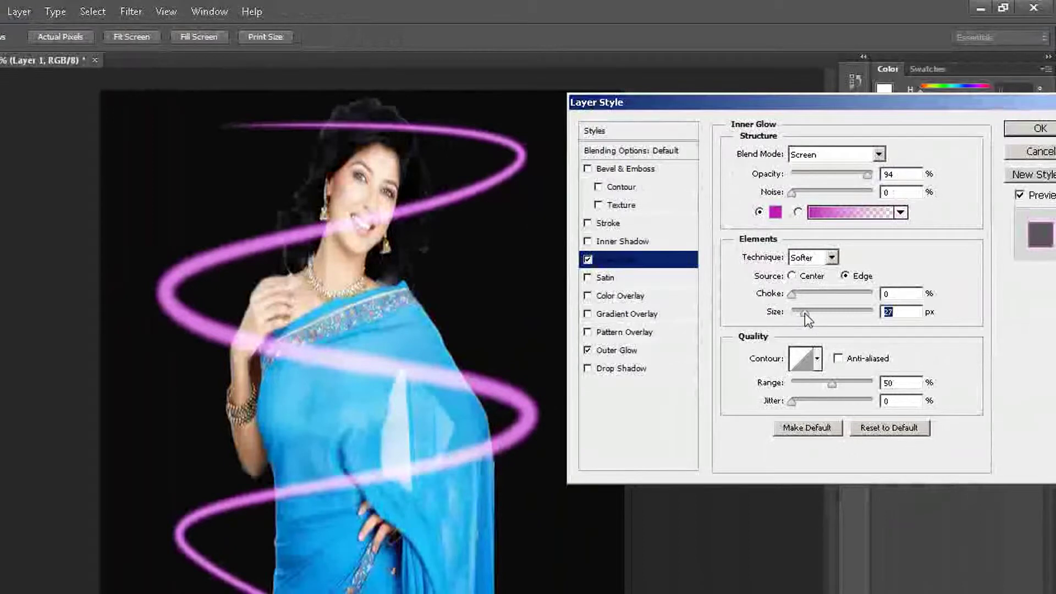
{"action": "left_click", "coordinate": [819, 361]}
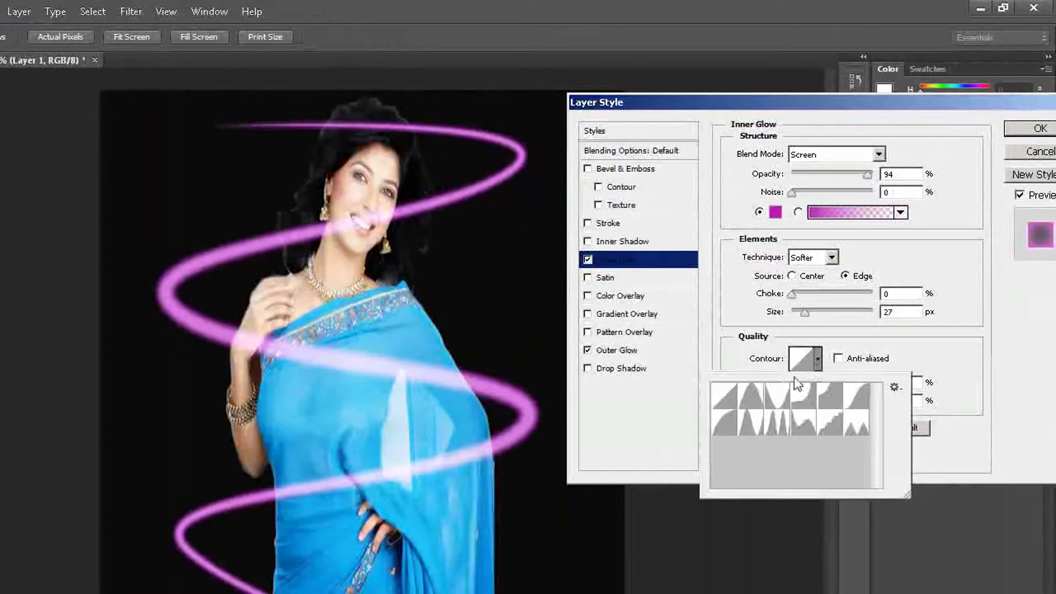
{"action": "left_click", "coordinate": [722, 428]}
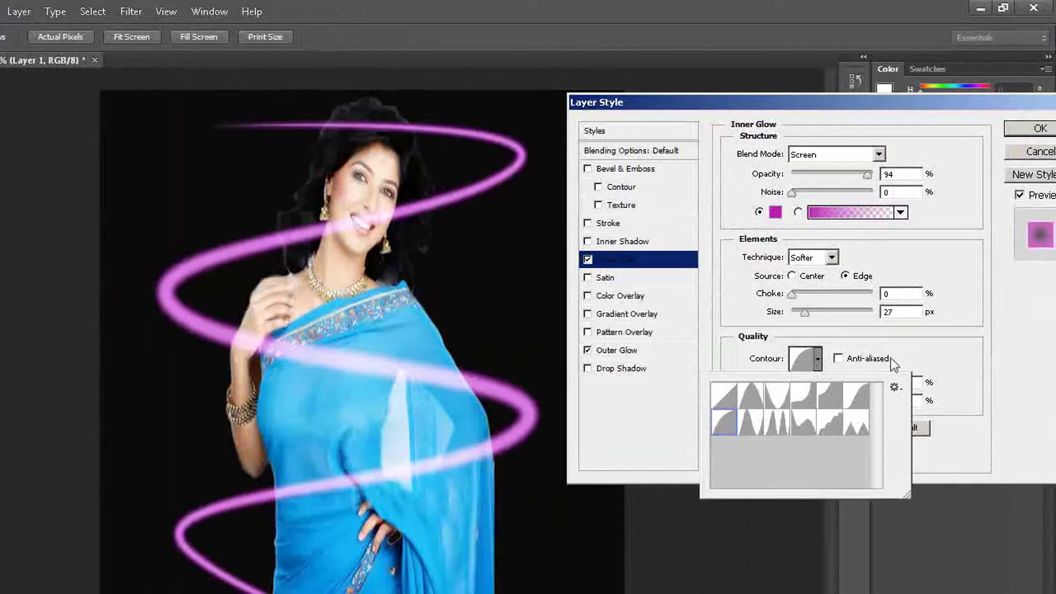
{"action": "left_click", "coordinate": [920, 349]}
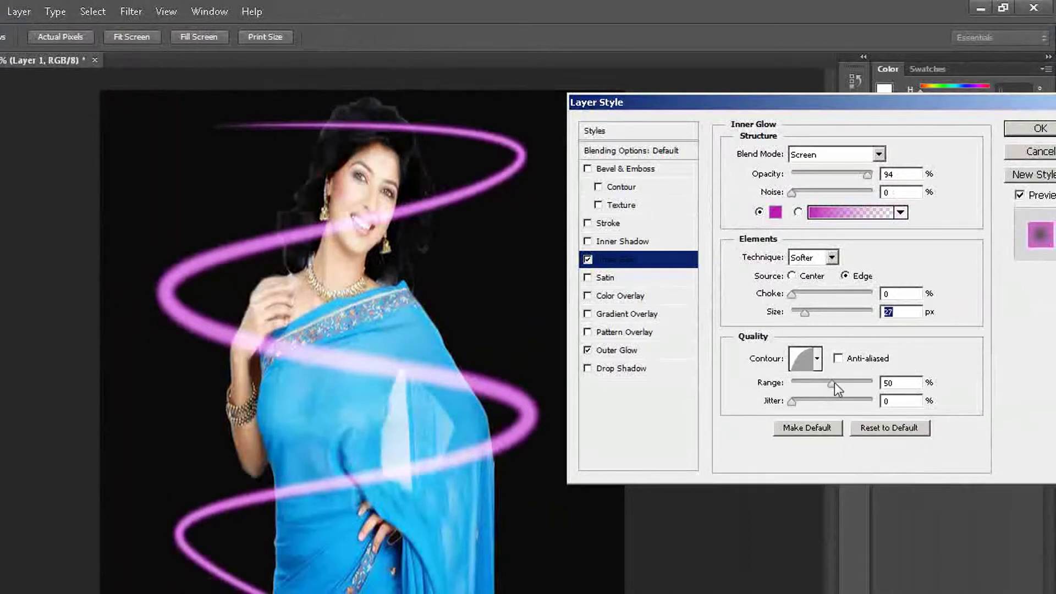
{"action": "left_click_drag", "start_coordinate": [833, 383], "coordinate": [865, 384]}
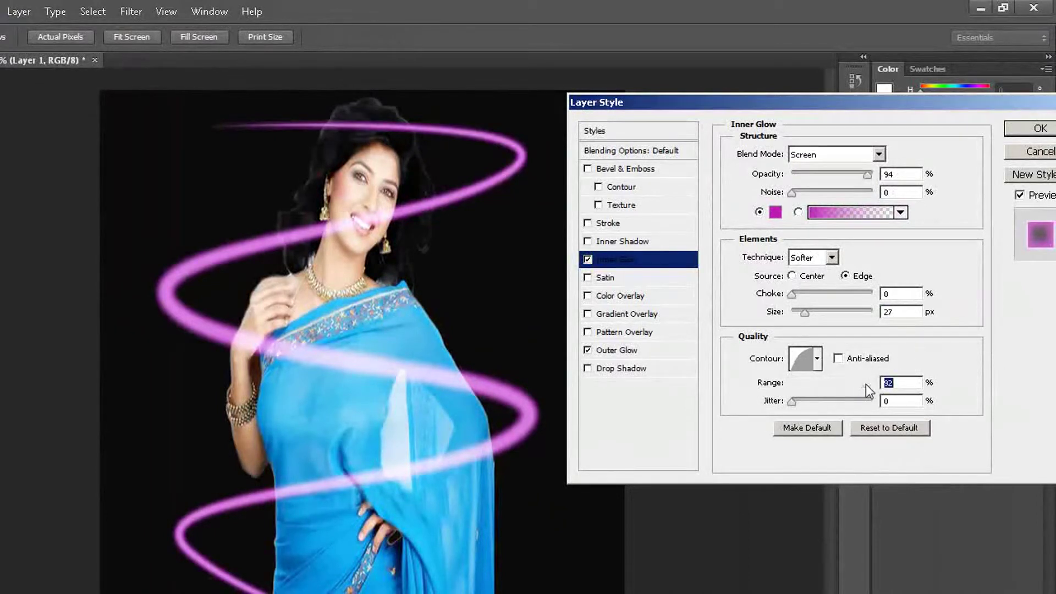
{"action": "left_click", "coordinate": [1033, 129]}
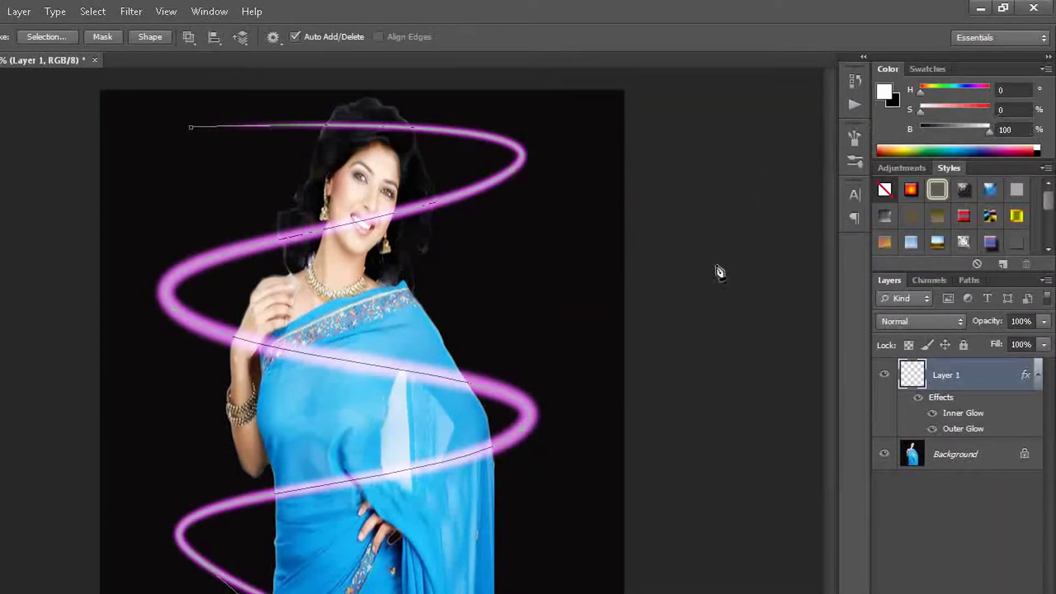
Delete the guide path and erase the stroke over her hair, face, waist and saree edge.
{"action": "right_click", "coordinate": [322, 356]}
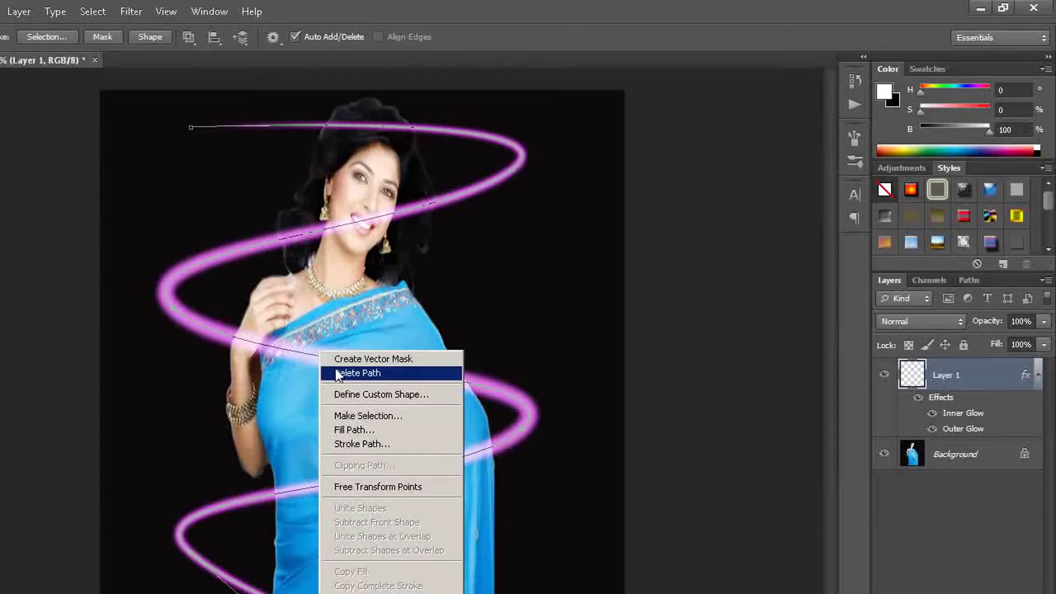
{"action": "left_click", "coordinate": [337, 374]}
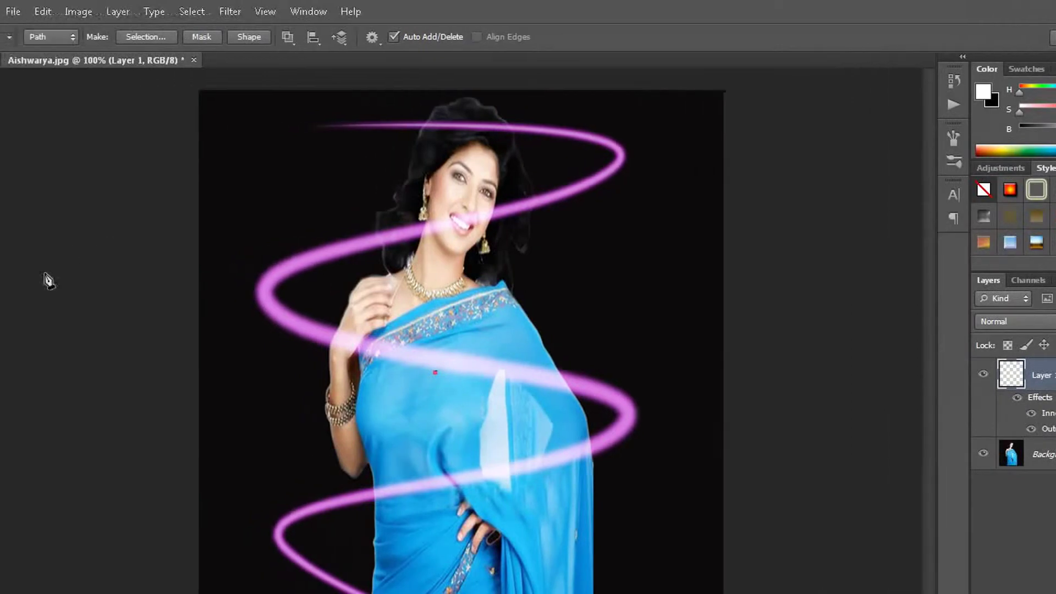
{"action": "left_click", "coordinate": [15, 301]}
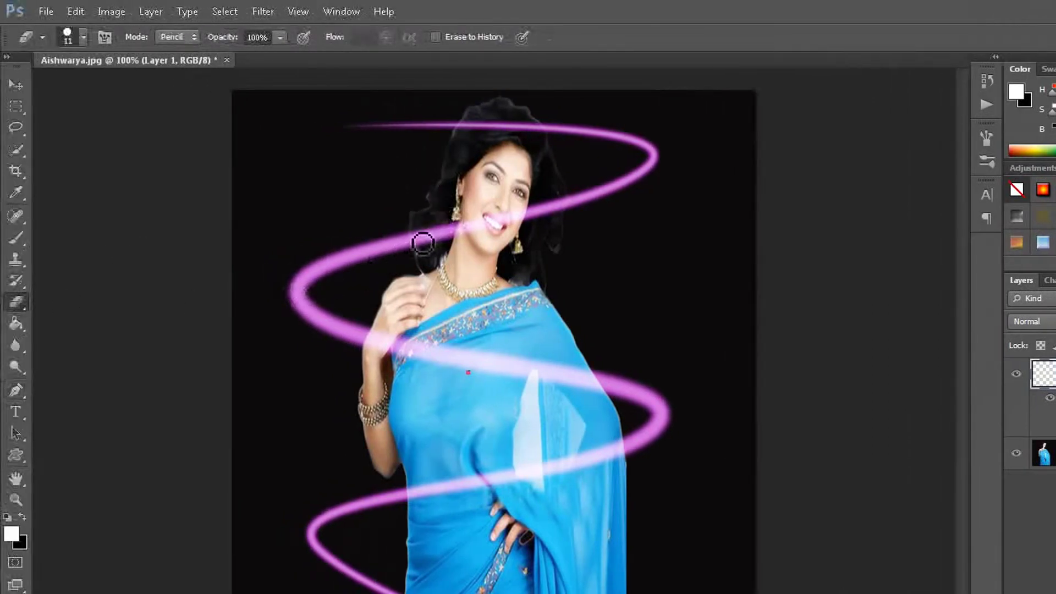
{"action": "mouse_move", "coordinate": [415, 235]}
{"action": "left_mouse_down"}
{"action": "mouse_move", "coordinate": [424, 245]}
{"action": "mouse_move", "coordinate": [453, 238]}
{"action": "left_mouse_up"}
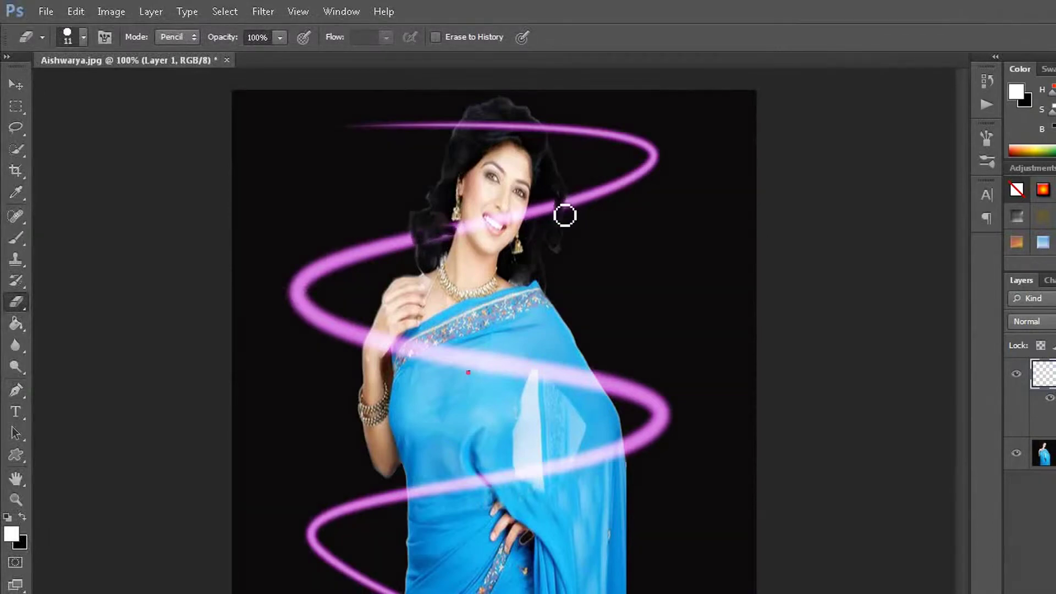
{"action": "left_click_drag", "start_coordinate": [552, 212], "coordinate": [460, 244]}
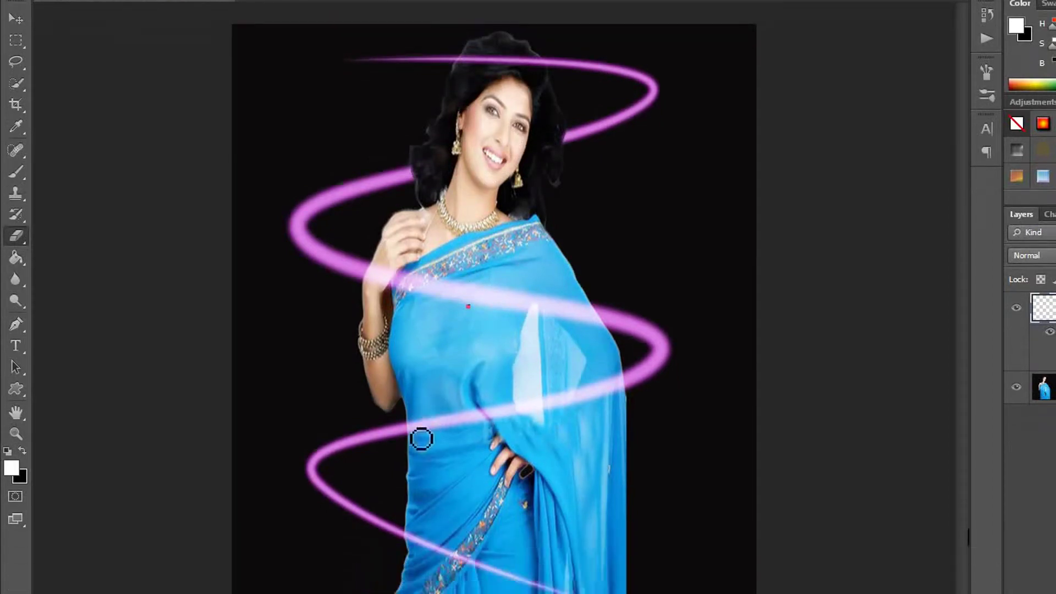
{"action": "left_click_drag", "start_coordinate": [417, 434], "coordinate": [481, 424]}
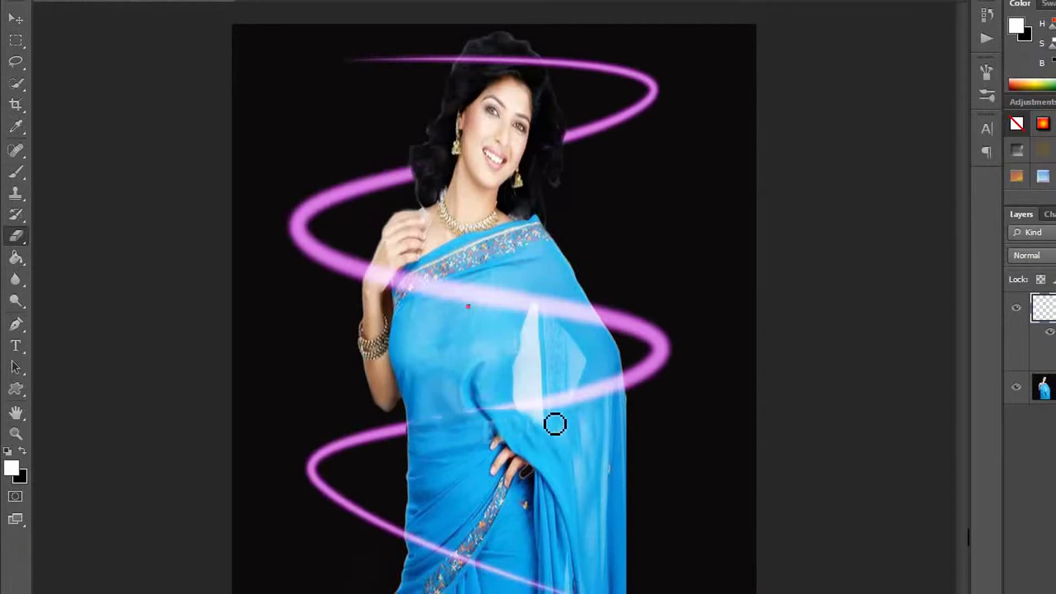
{"action": "mouse_move", "coordinate": [621, 397]}
{"action": "left_mouse_down"}
{"action": "mouse_move", "coordinate": [580, 405]}
{"action": "mouse_move", "coordinate": [609, 389]}
{"action": "mouse_move", "coordinate": [524, 405]}
{"action": "mouse_move", "coordinate": [547, 415]}
{"action": "left_mouse_up"}
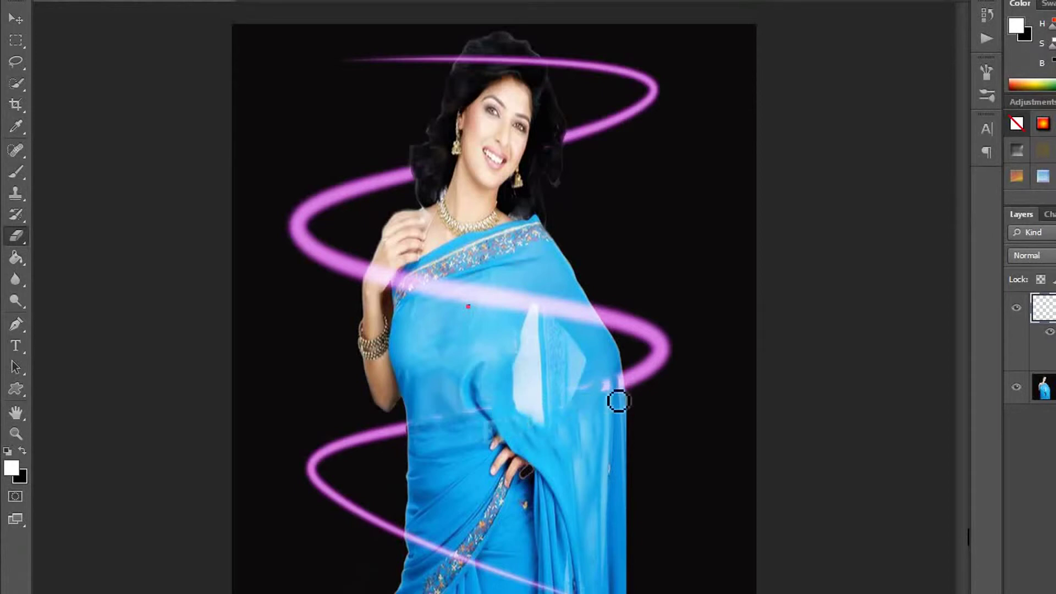
{"action": "left_click_drag", "start_coordinate": [618, 401], "coordinate": [622, 386]}
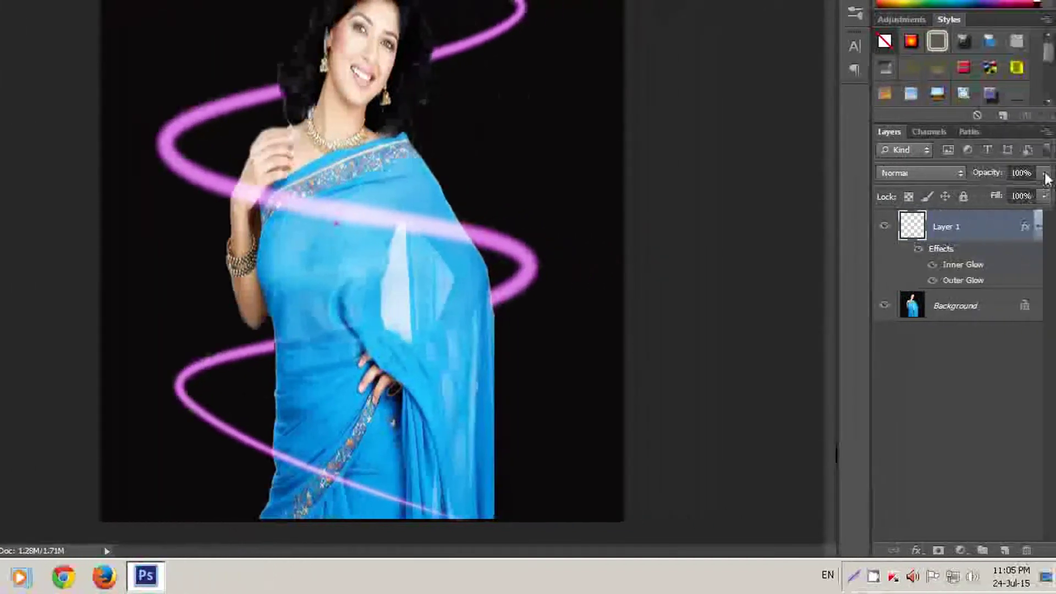
Set Layer 1 opacity to 67%, trying Luminosity before returning to Normal blending.
{"action": "left_click", "coordinate": [1044, 173]}
{"action": "left_click_drag", "start_coordinate": [1033, 190], "coordinate": [1015, 190]}
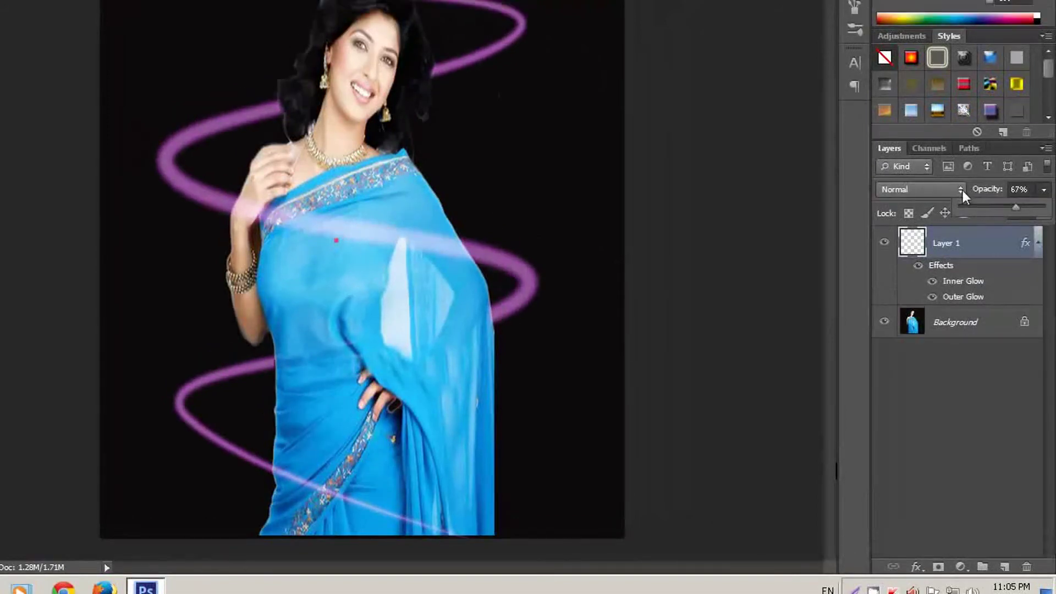
{"action": "left_click", "coordinate": [963, 191]}
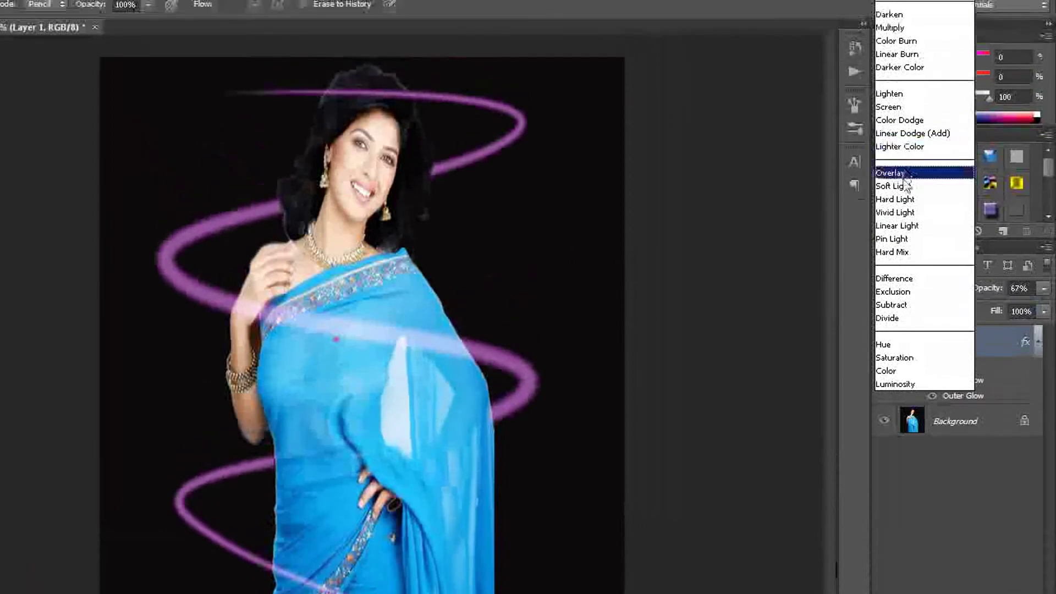
{"action": "left_click", "coordinate": [907, 384]}
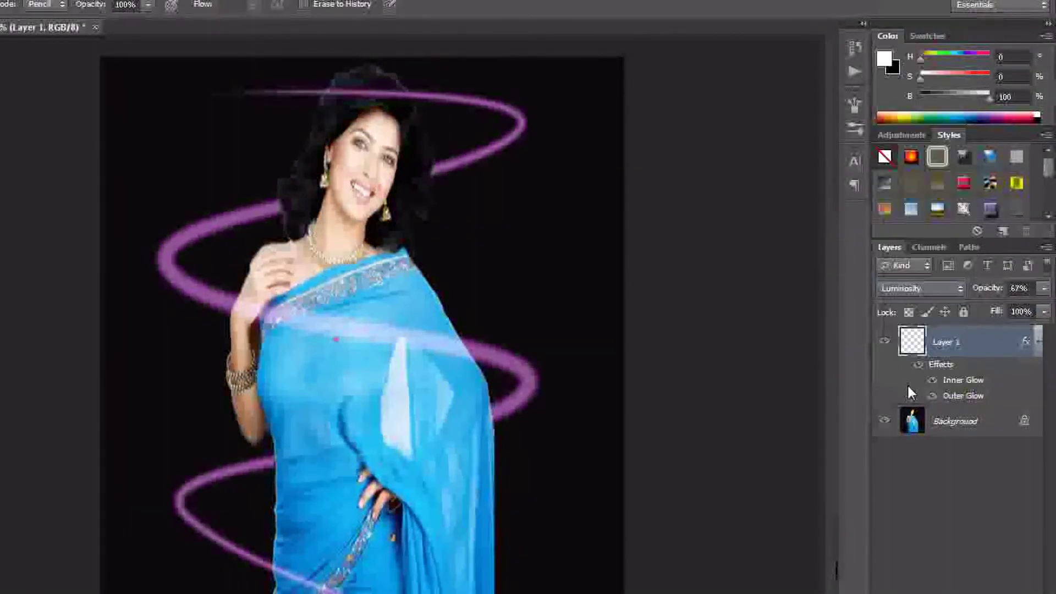
{"action": "left_click", "coordinate": [959, 288]}
{"action": "left_click", "coordinate": [893, 8]}
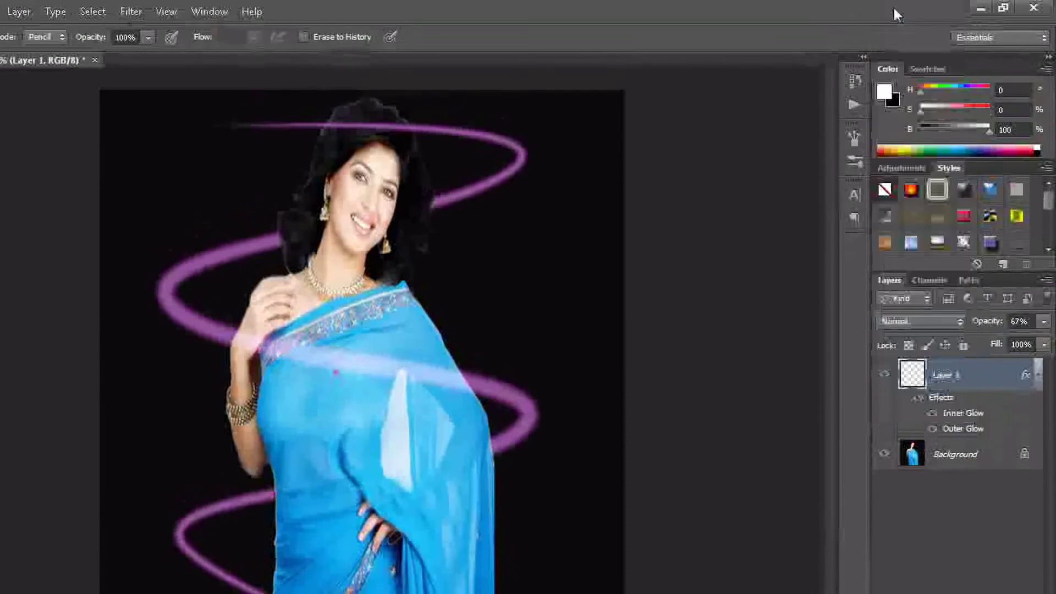